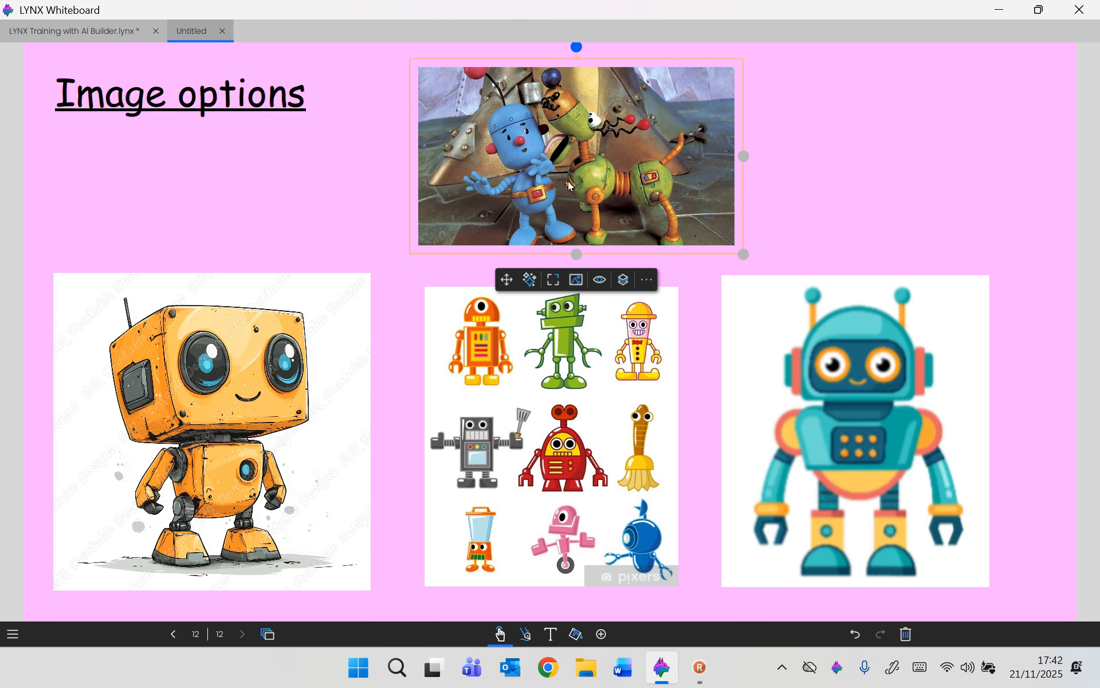
Look at the AI Image Search and Generate Image tools for the picture of the blue robot and robot dog.
click(530, 280)
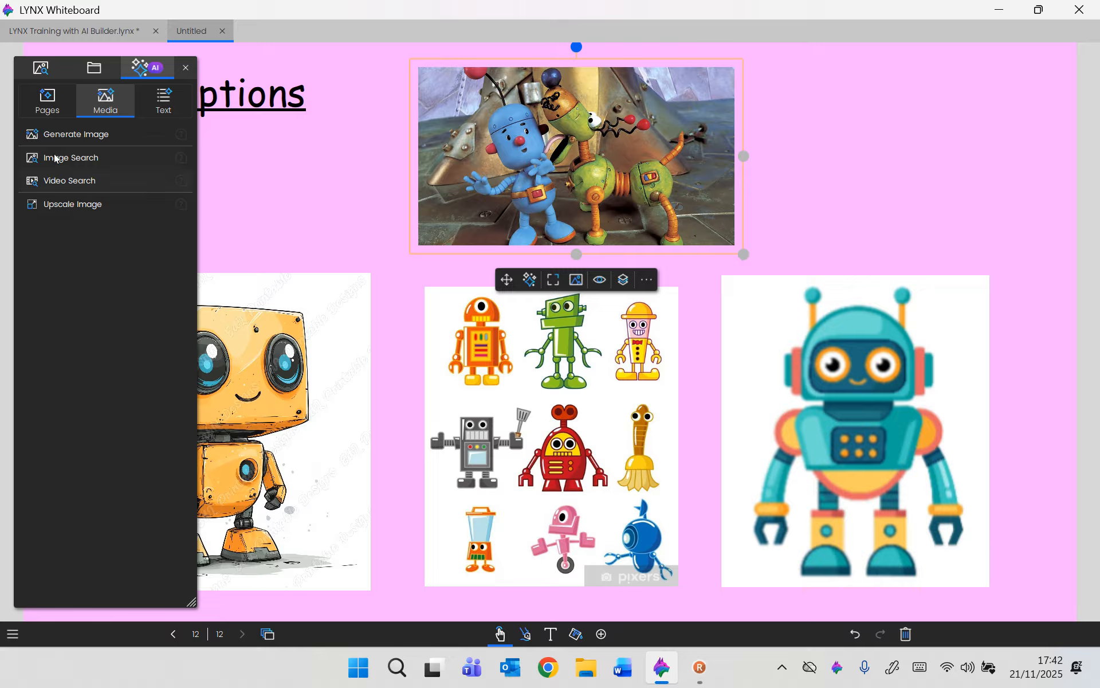
click(87, 154)
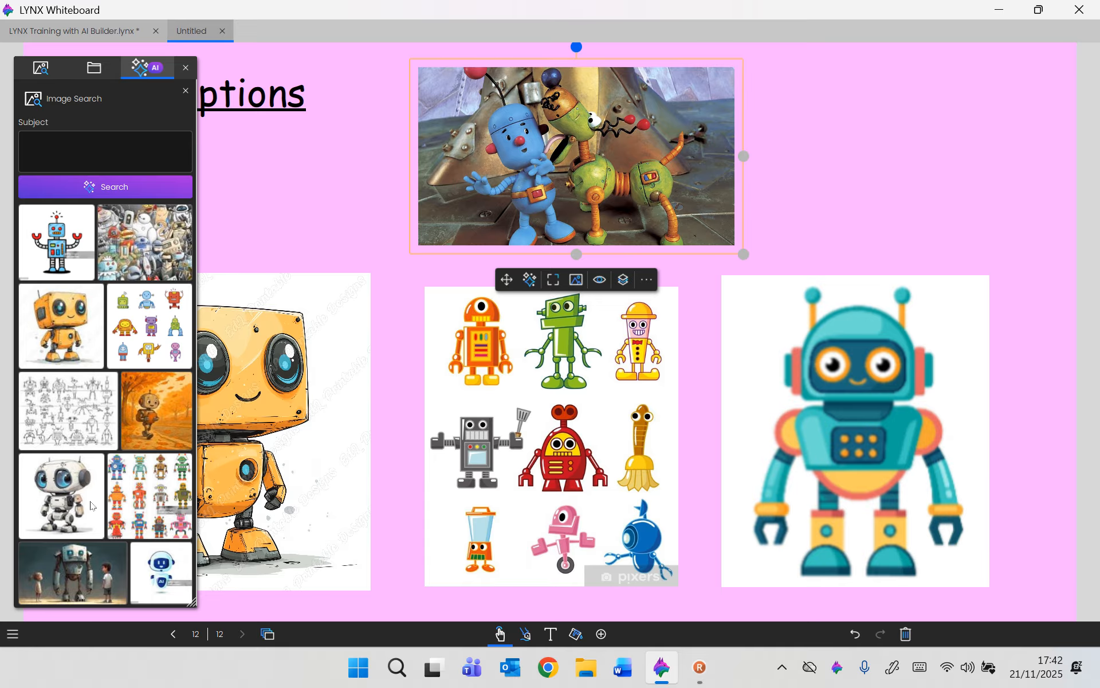
click(184, 92)
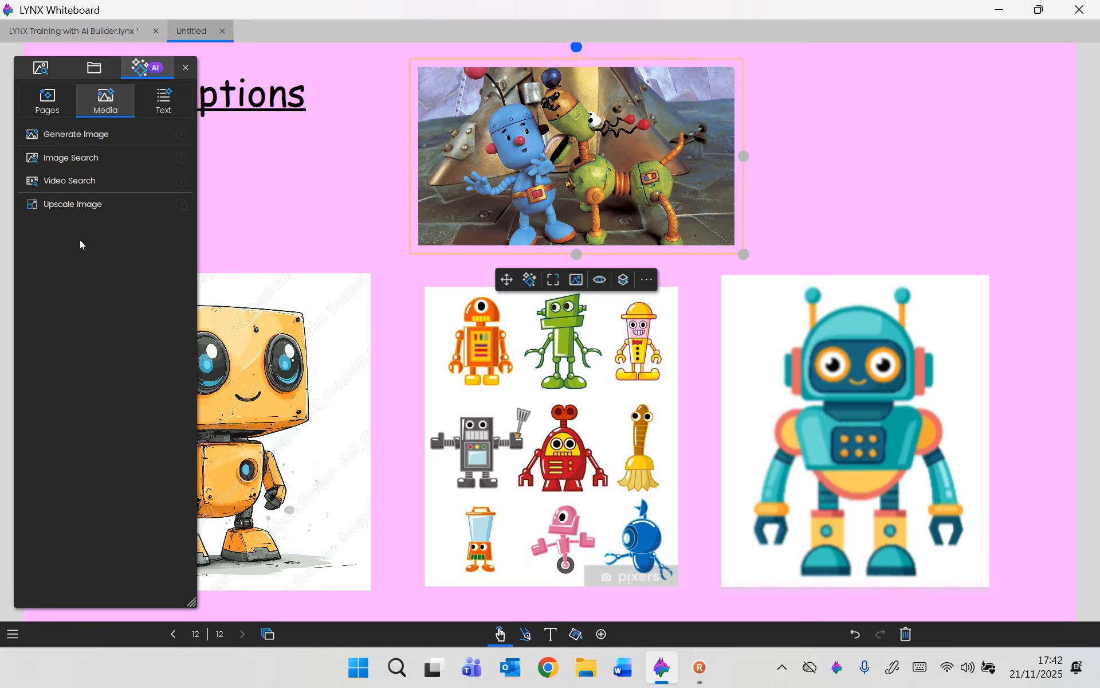
click(83, 137)
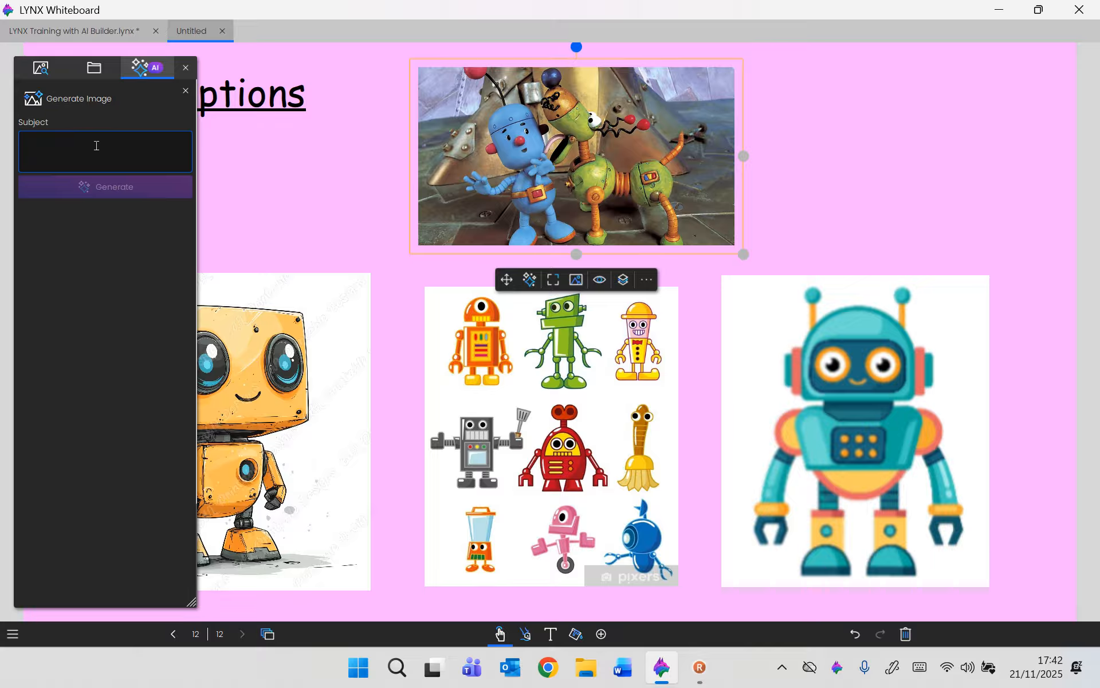
click(184, 68)
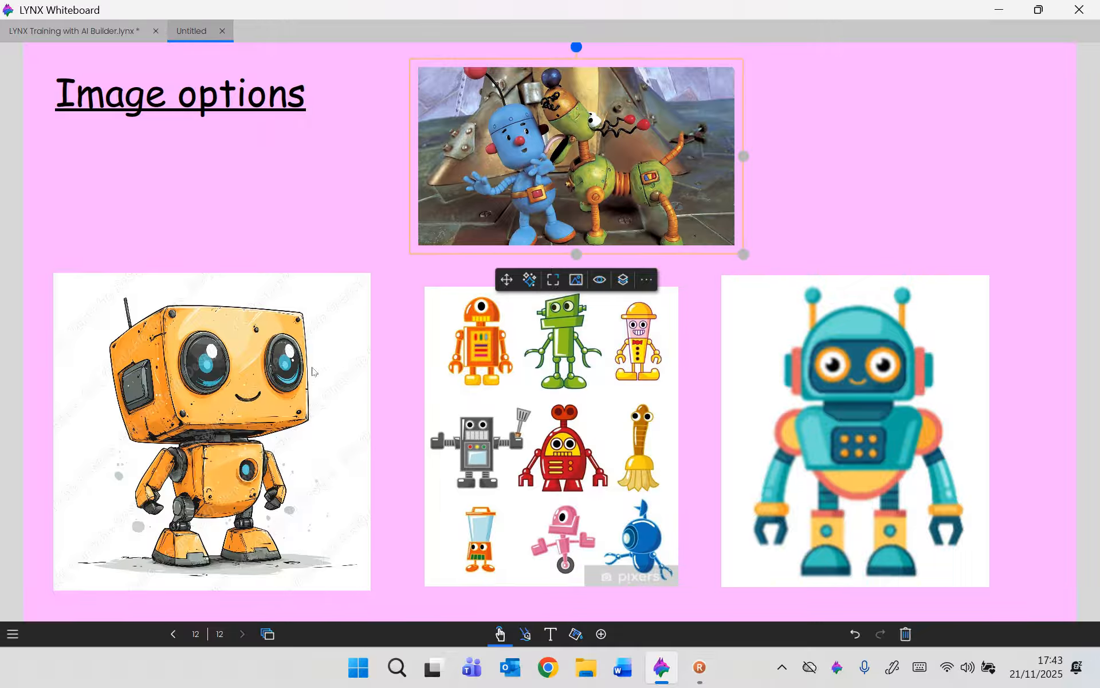
View the orange robot picture and the nine-robot collection picture in turn at full screen, returning to the whole page after each.
click(266, 420)
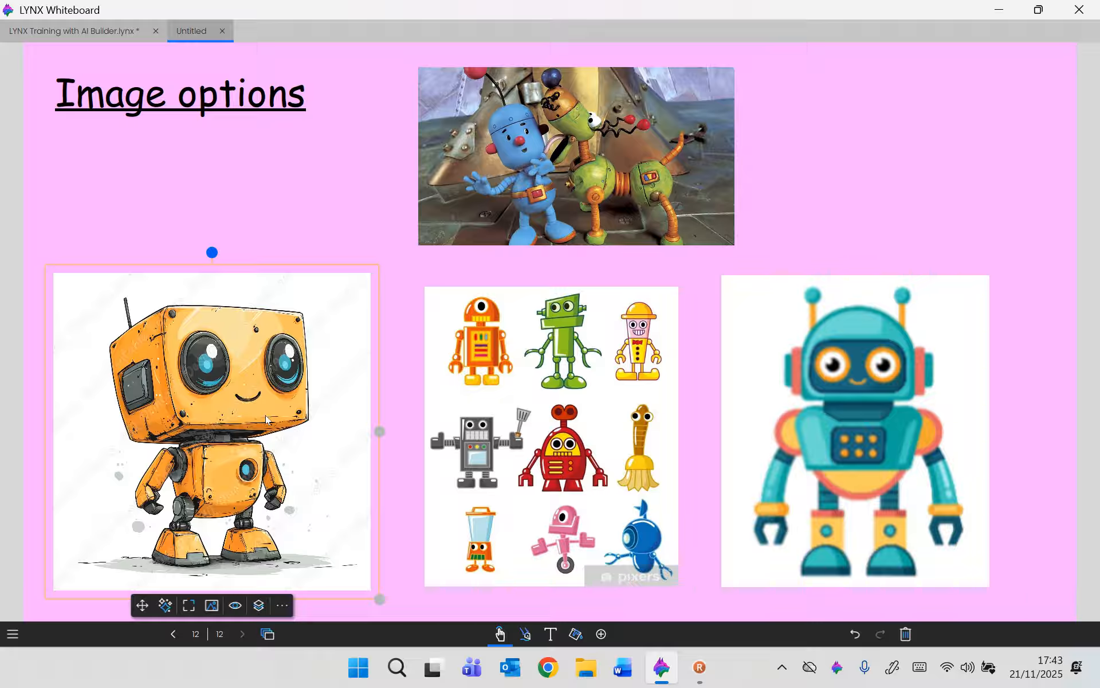
click(189, 606)
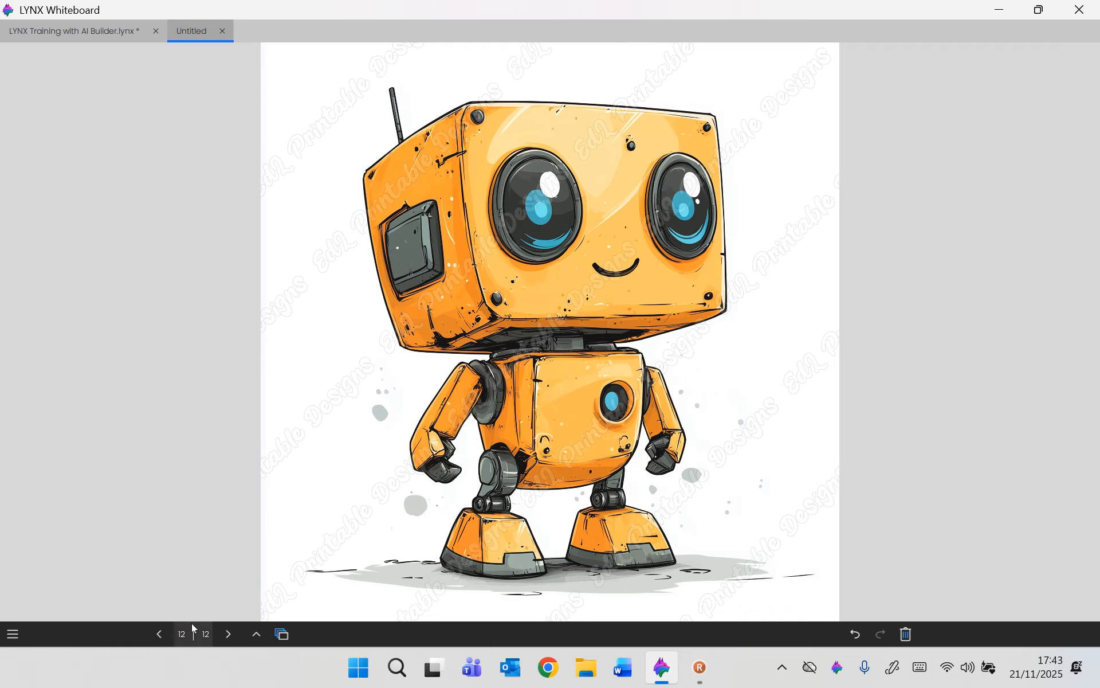
click(256, 633)
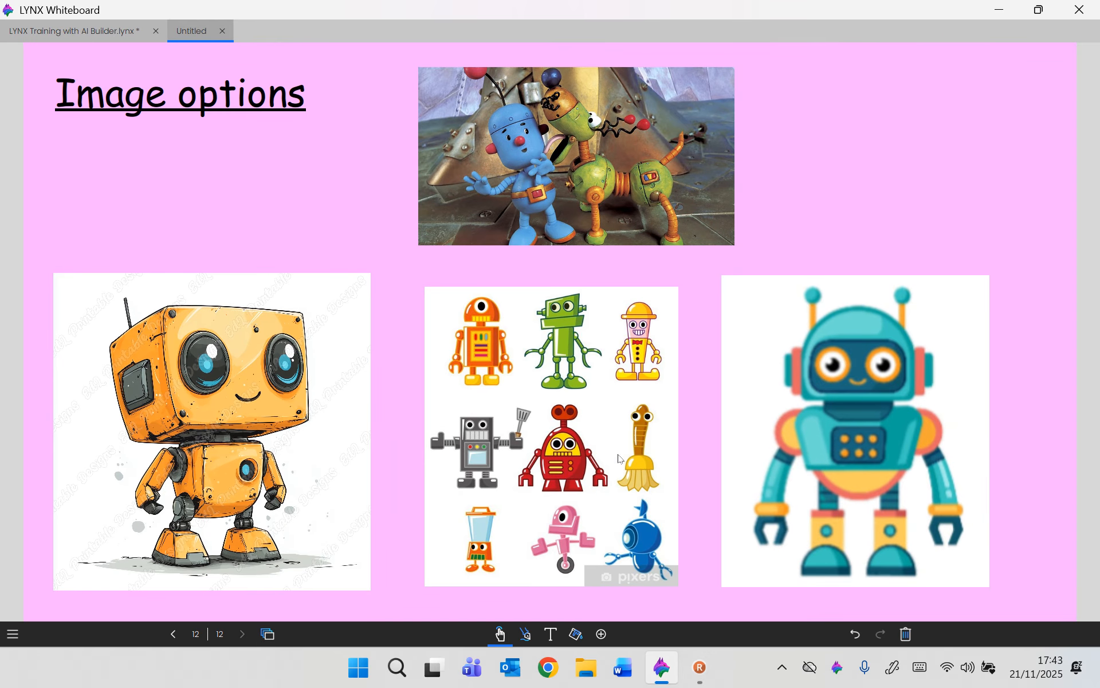
click(646, 453)
click(528, 605)
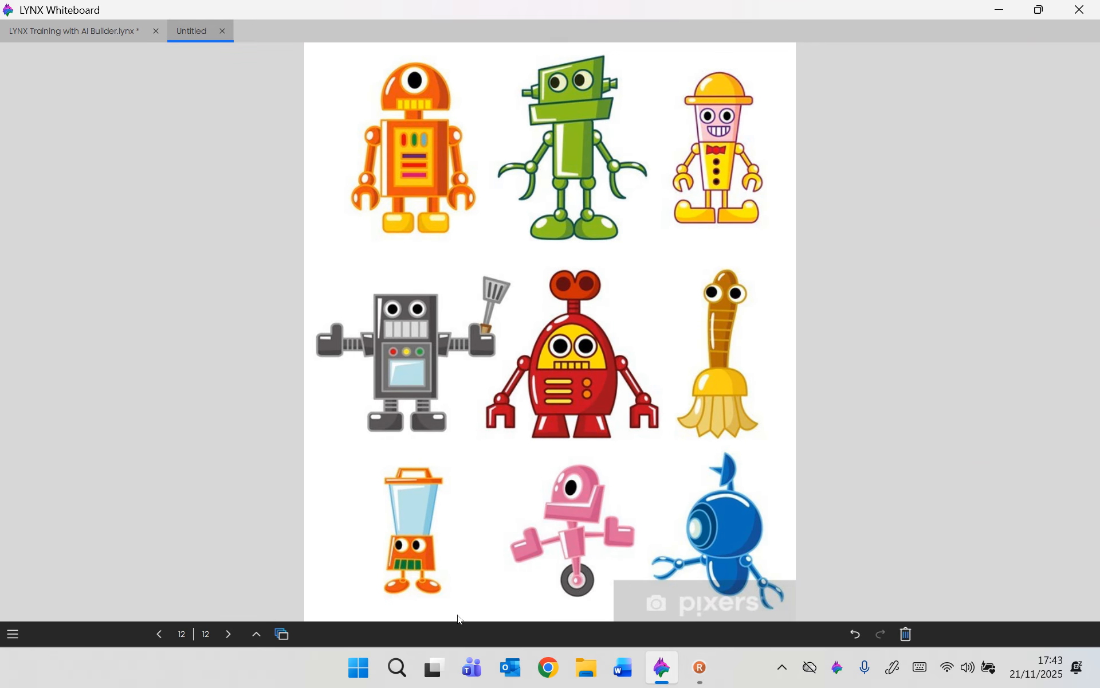
click(256, 633)
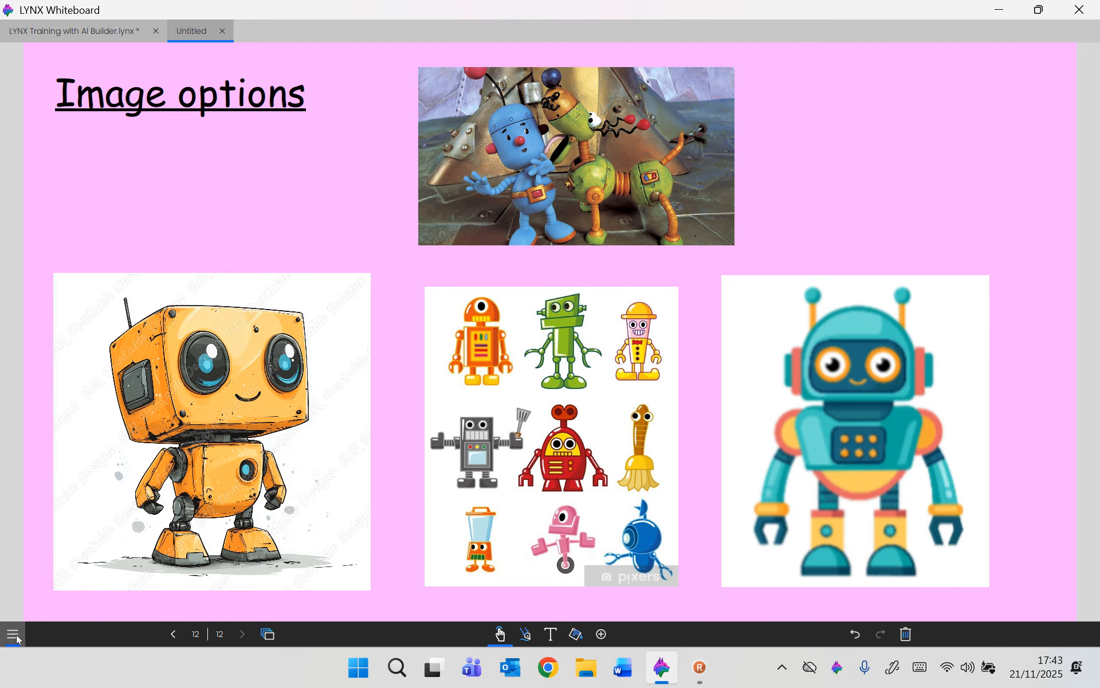
Enlarge the blue robot and robot dog picture in presentation mode, and return to editing the whole page.
click(13, 633)
click(66, 601)
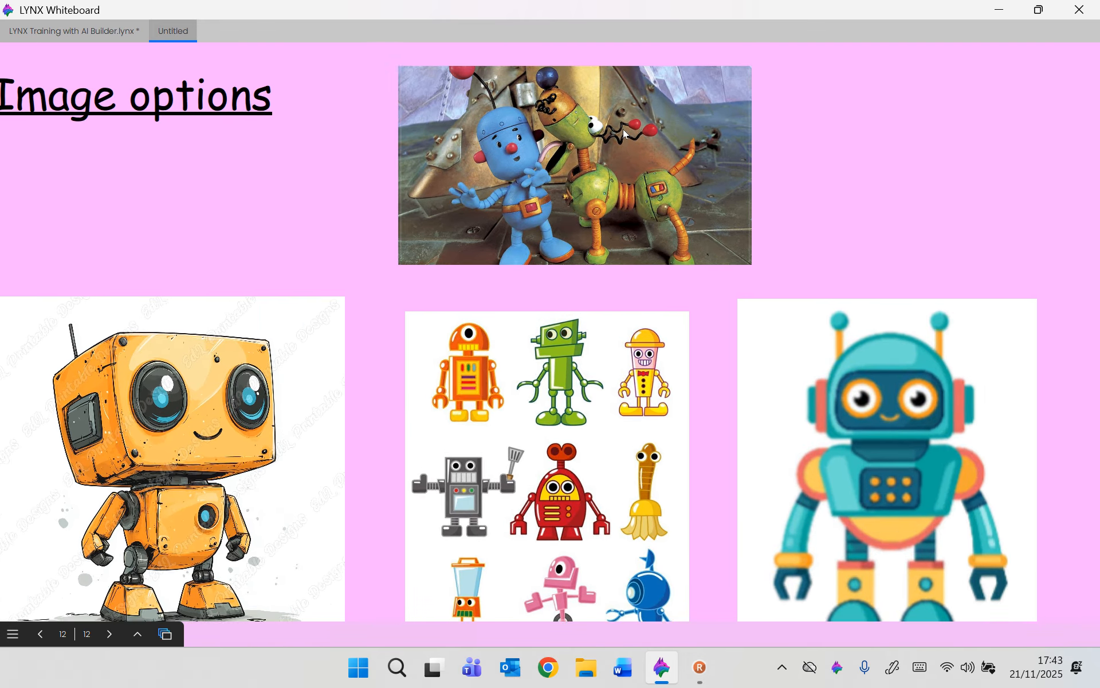
click(623, 128)
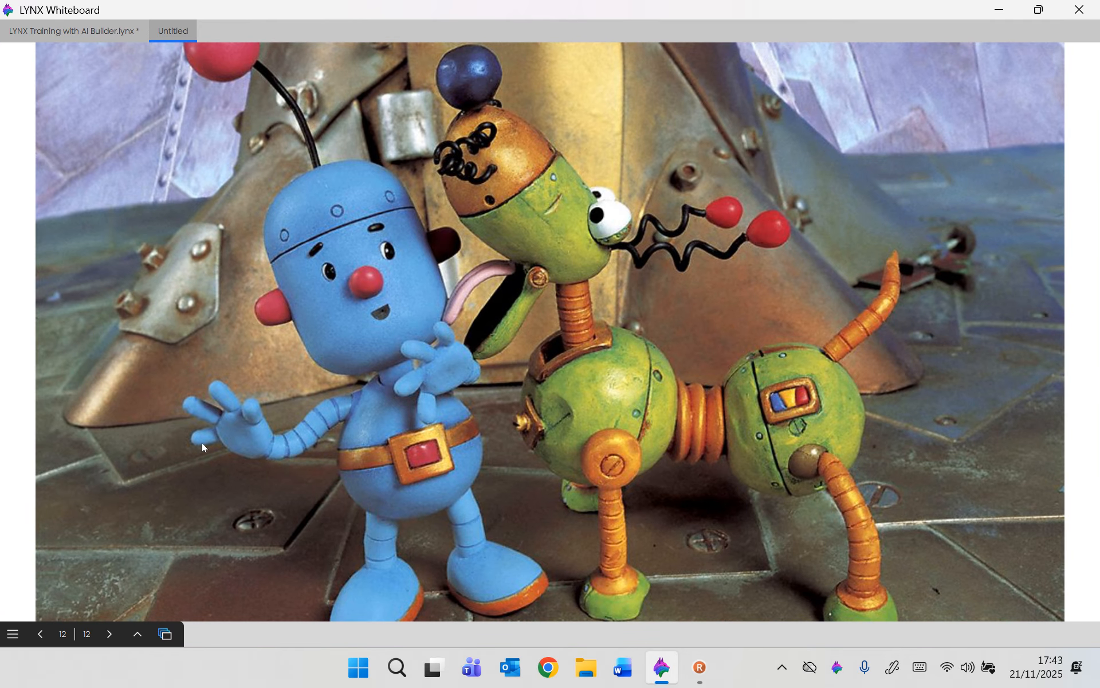
click(136, 642)
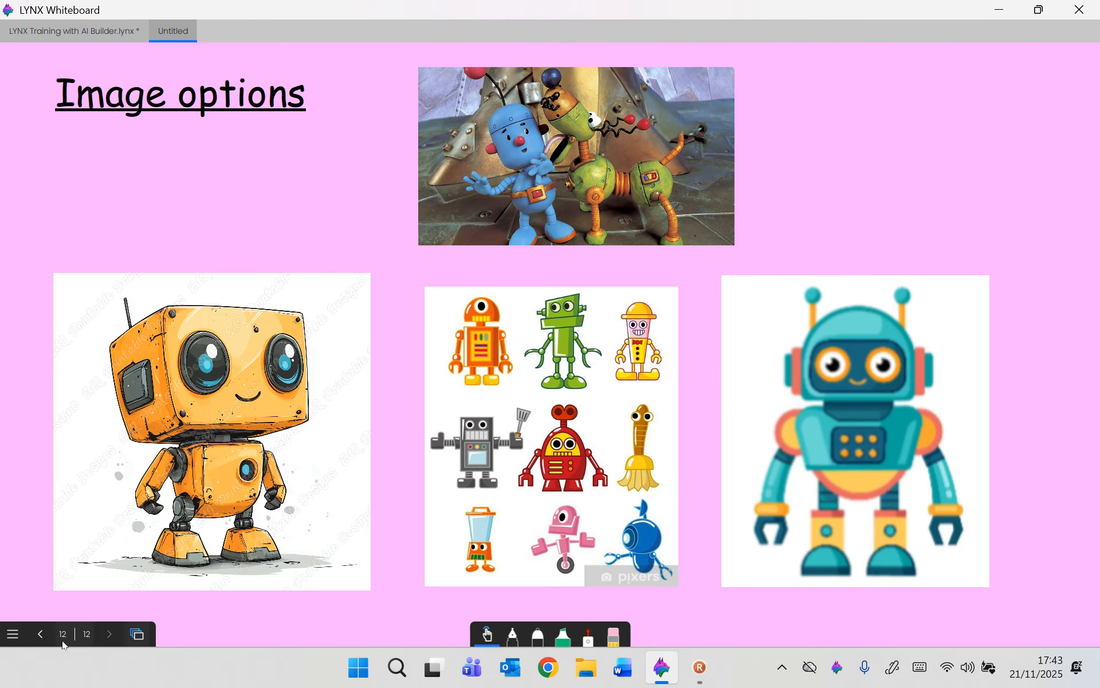
click(13, 634)
click(85, 601)
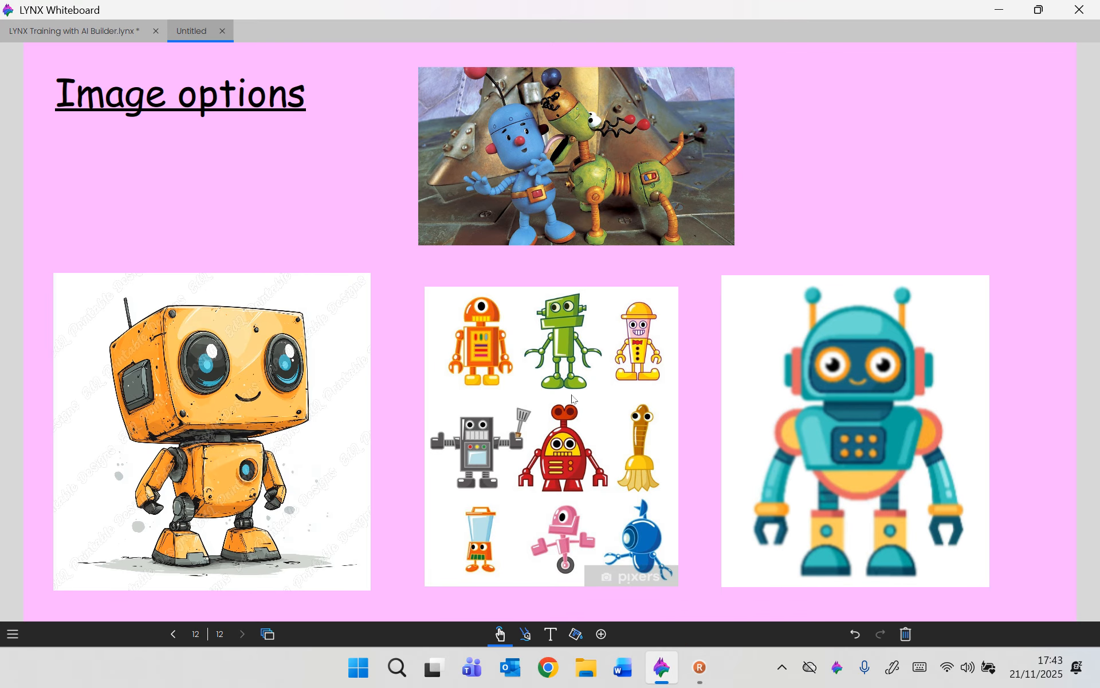
Show the image editing options for the blue robot and robot dog picture.
click(588, 178)
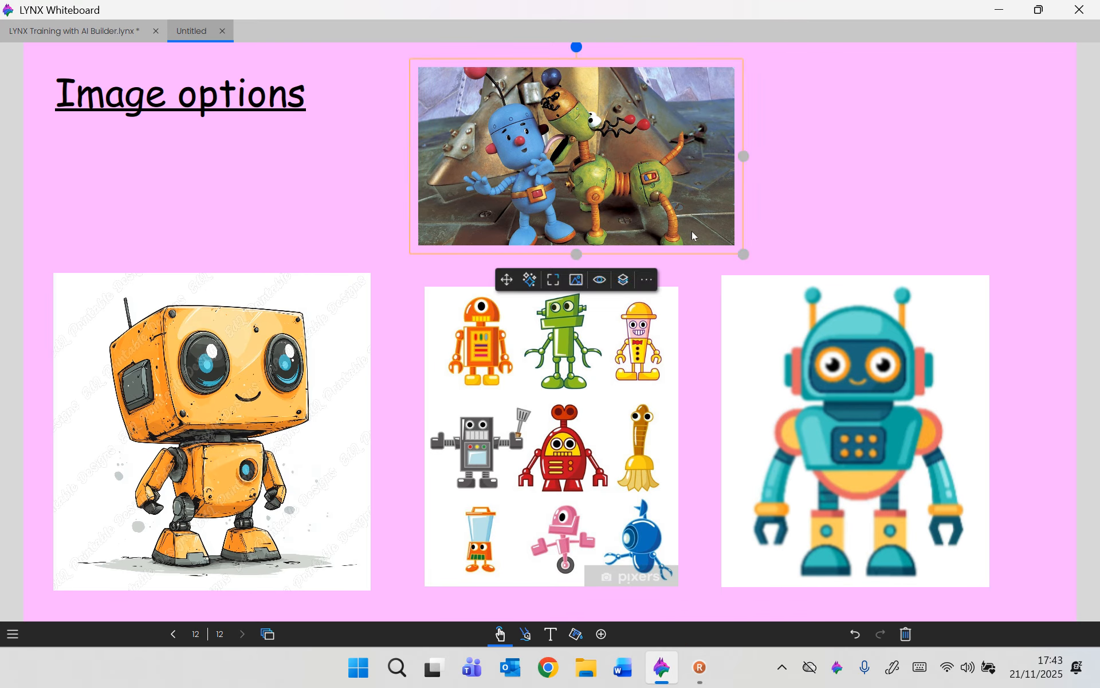
click(576, 281)
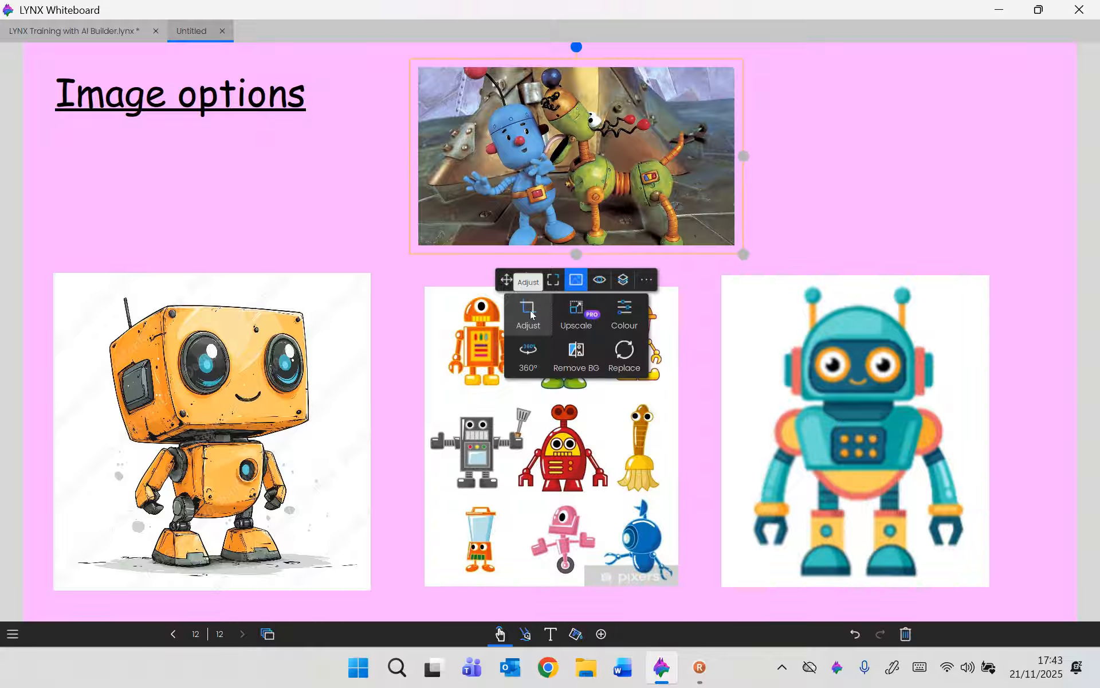
Crop the nine-robot collection picture down to the green robot in its top row.
click(537, 446)
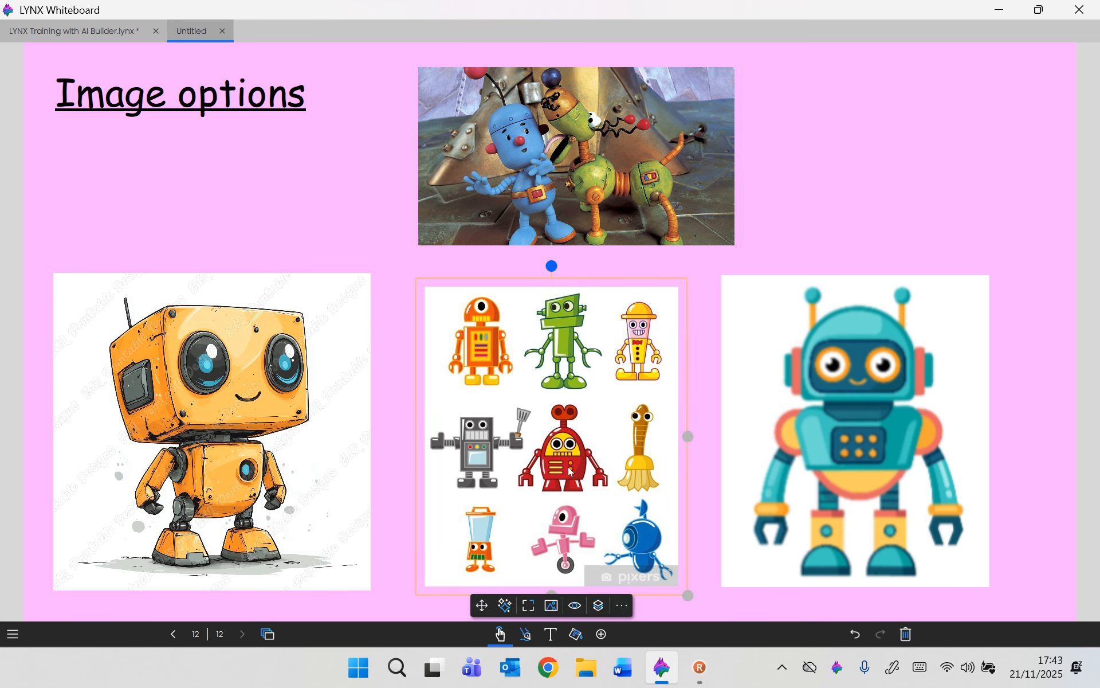
click(551, 606)
click(659, 553)
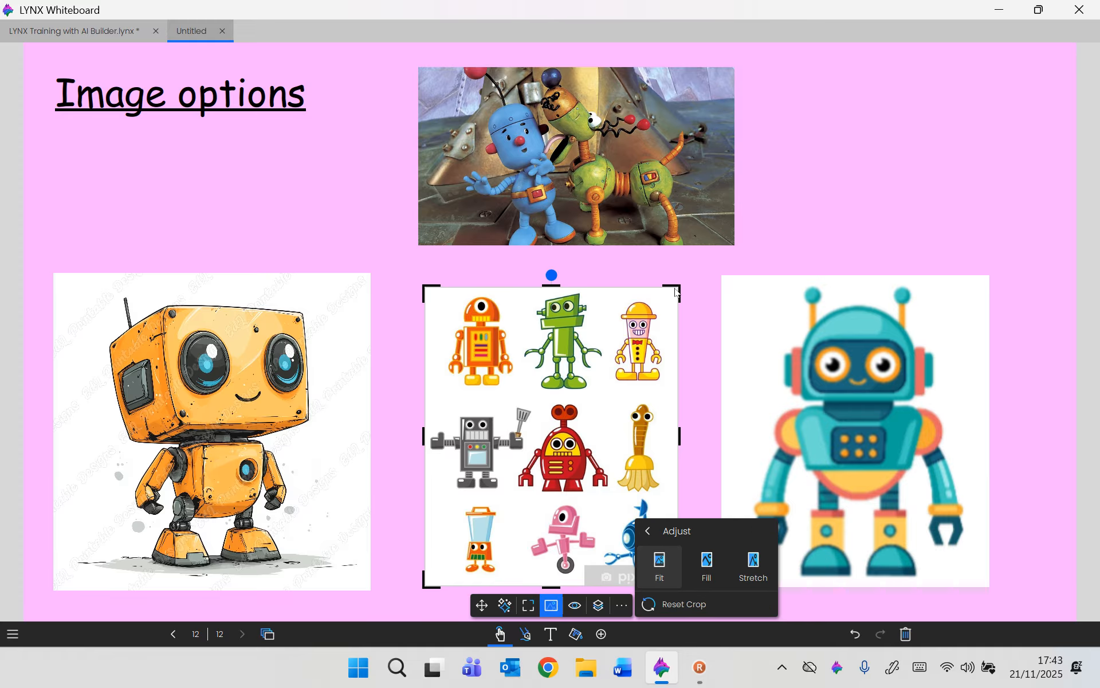
drag(680, 292, 602, 291)
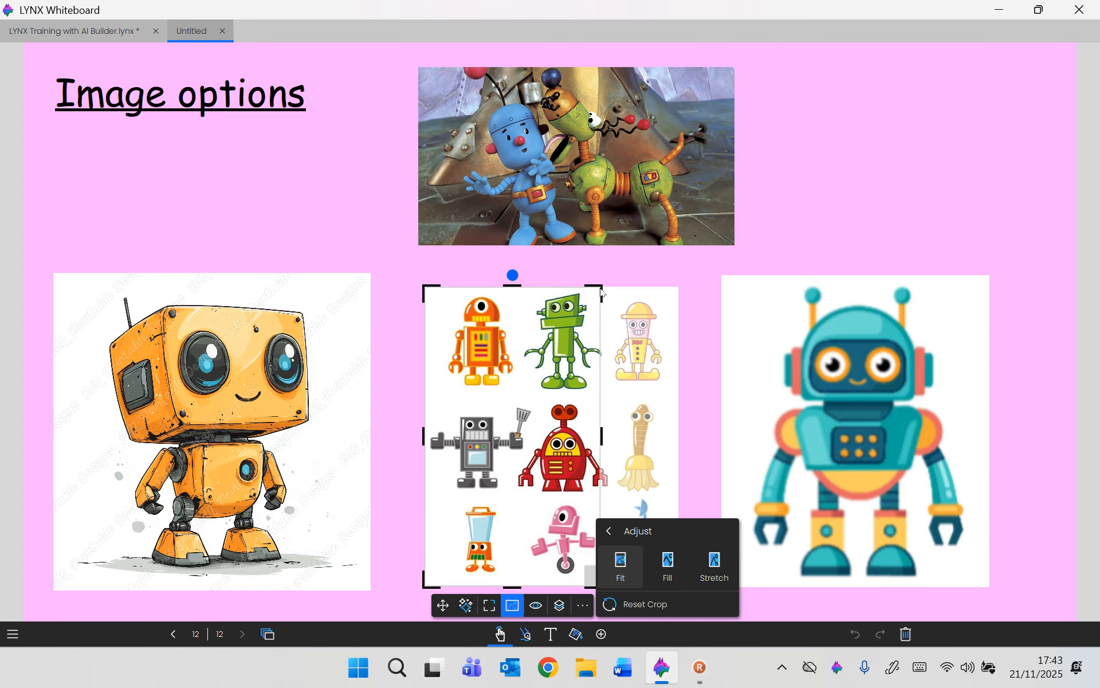
drag(425, 591, 528, 399)
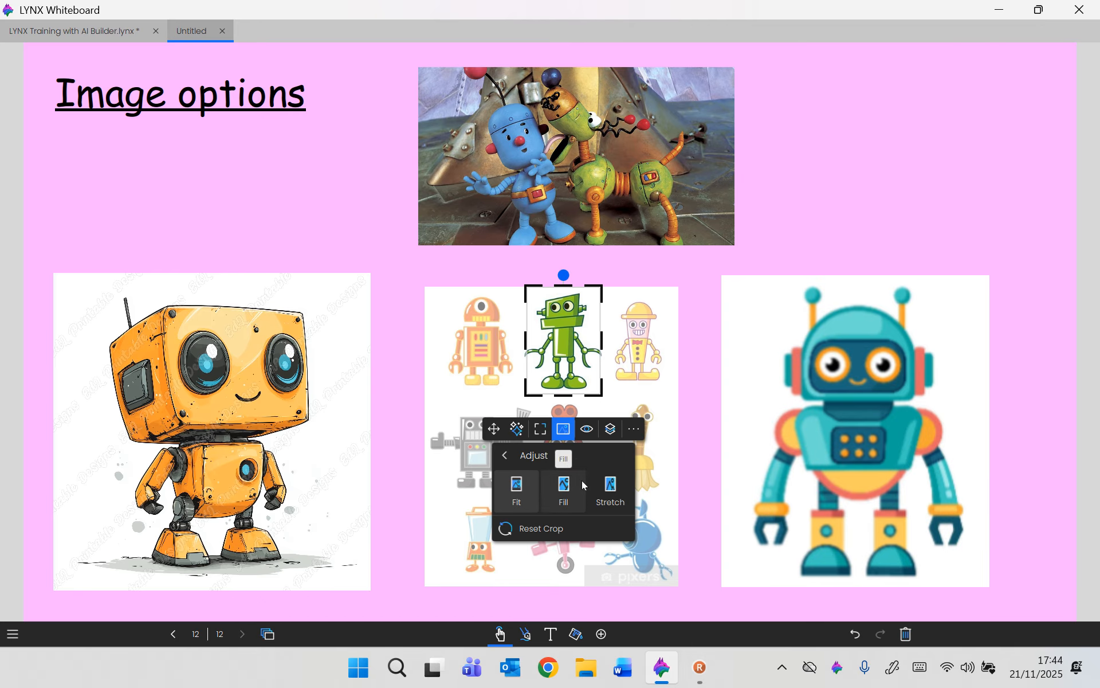
click(693, 440)
Set the cropped green robot picture's adjustment to Fill and resize it into a wide, short frame.
click(532, 354)
click(564, 431)
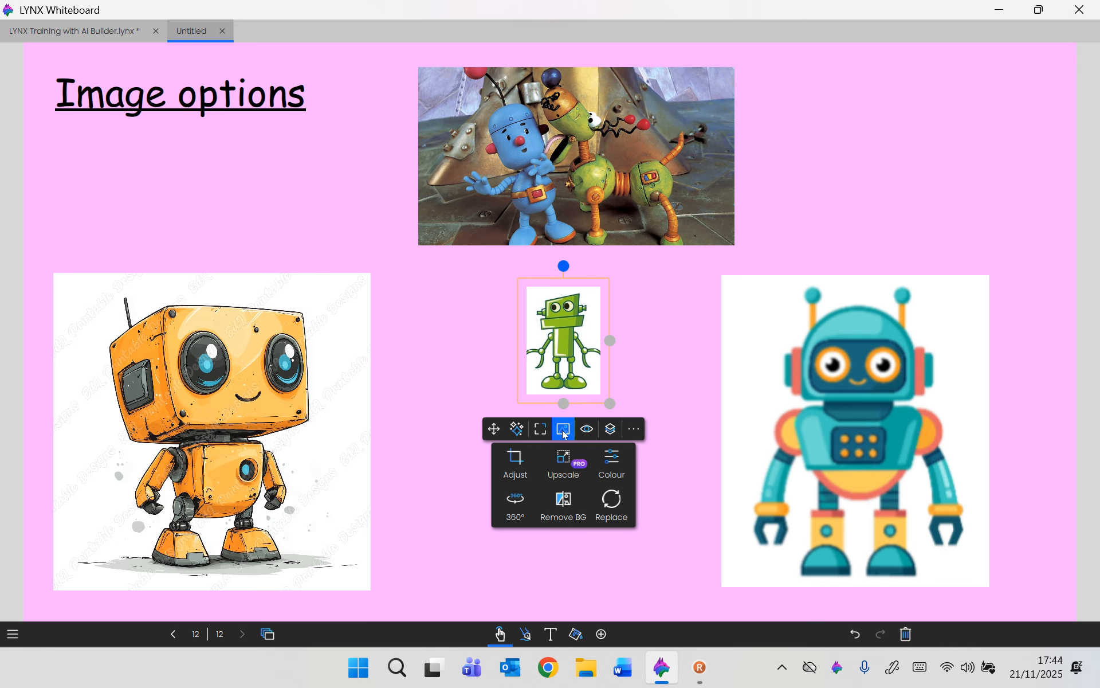
click(513, 460)
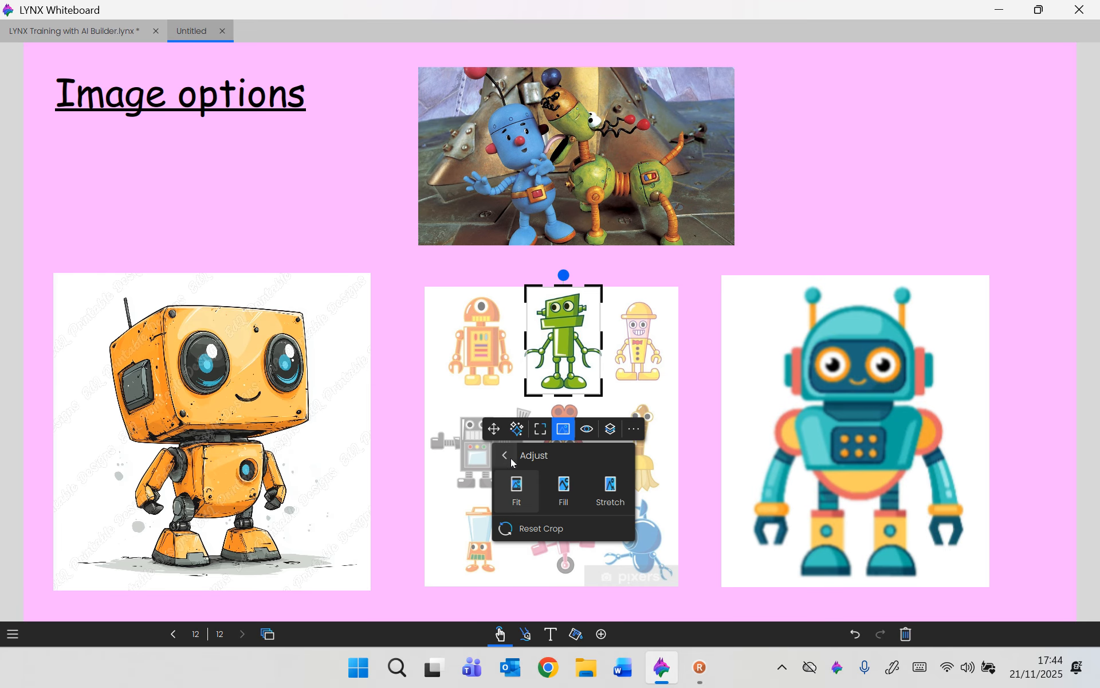
click(564, 481)
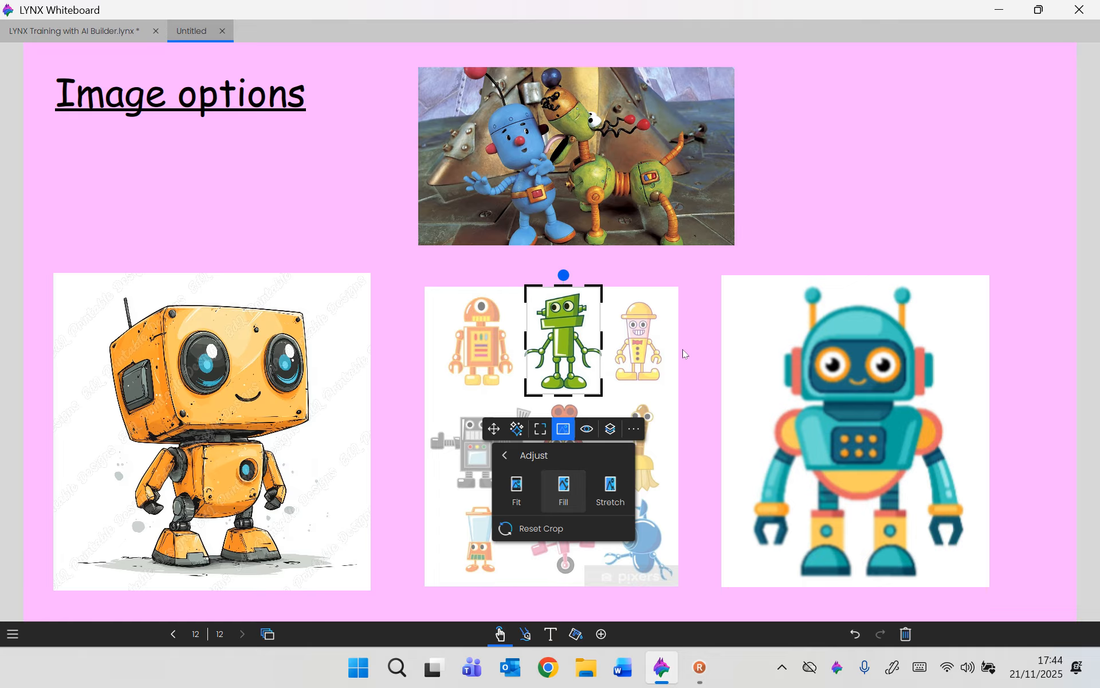
click(710, 349)
drag(553, 399, 621, 462)
click(655, 422)
click(557, 421)
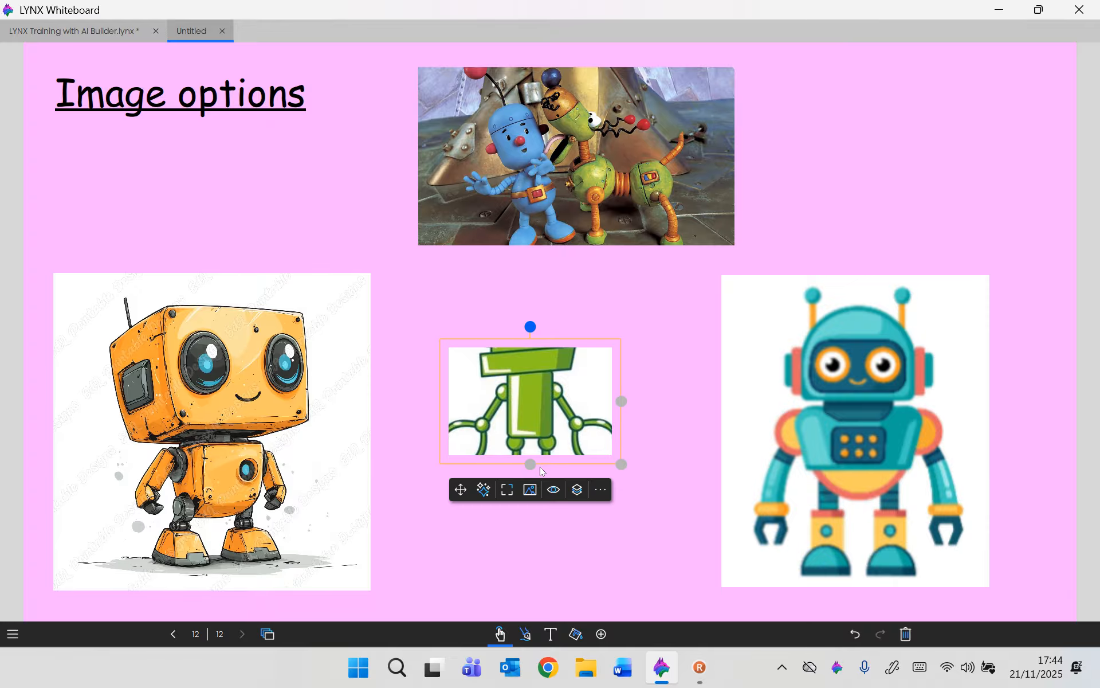
drag(529, 458, 563, 469)
Set the green robot picture's adjustment to Stretch and make its frame slightly narrower and clearly taller.
click(534, 497)
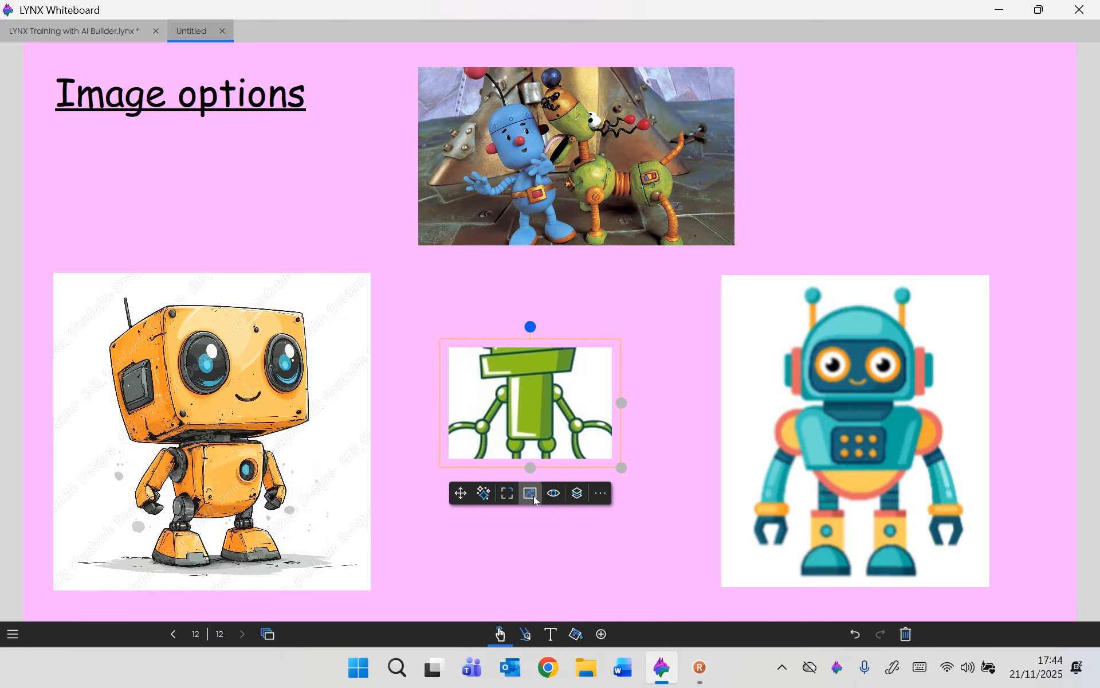
click(482, 524)
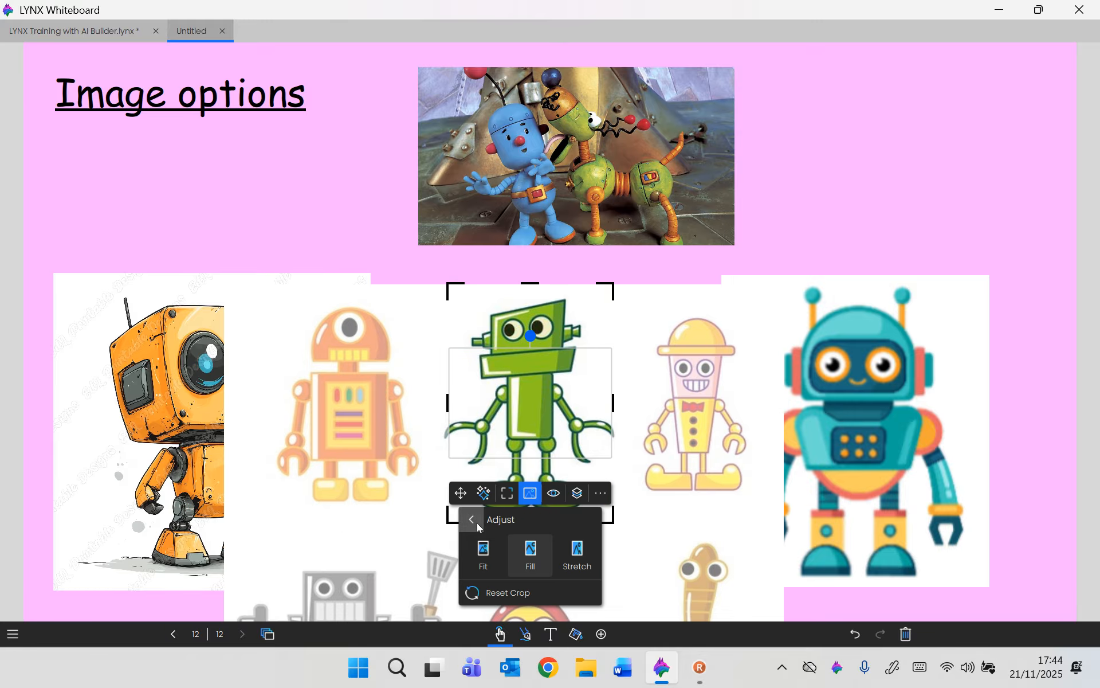
click(573, 550)
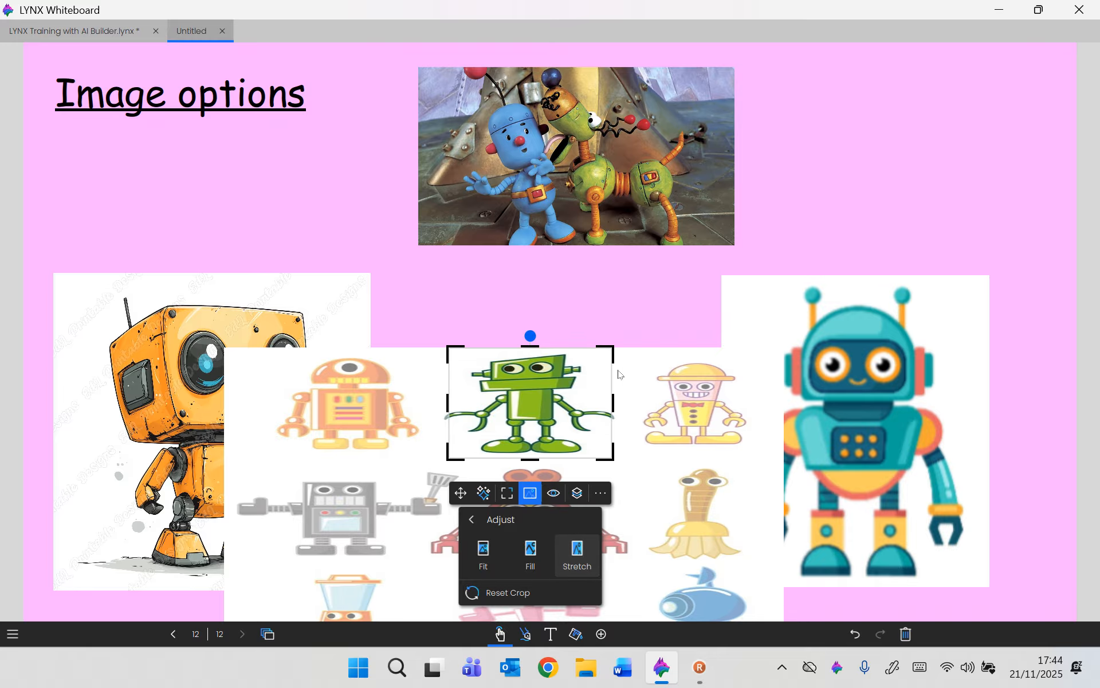
click(634, 308)
click(565, 401)
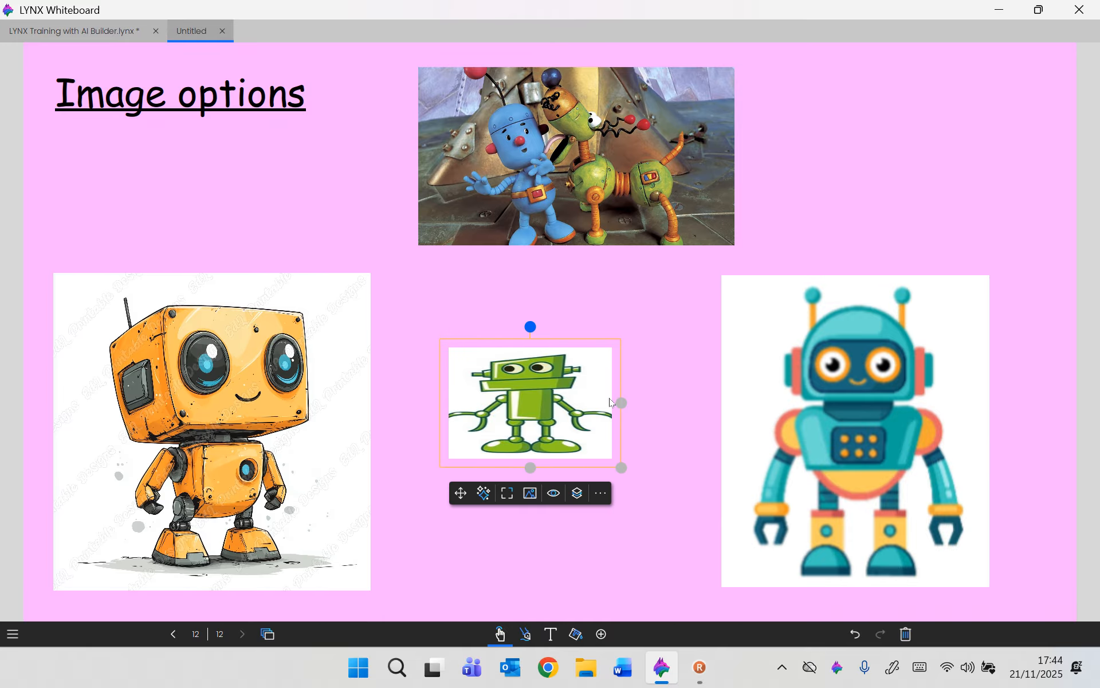
mouse_move(627, 405)
mouse_down()
mouse_move(810, 400)
mouse_move(615, 404)
mouse_up()
drag(526, 467, 545, 537)
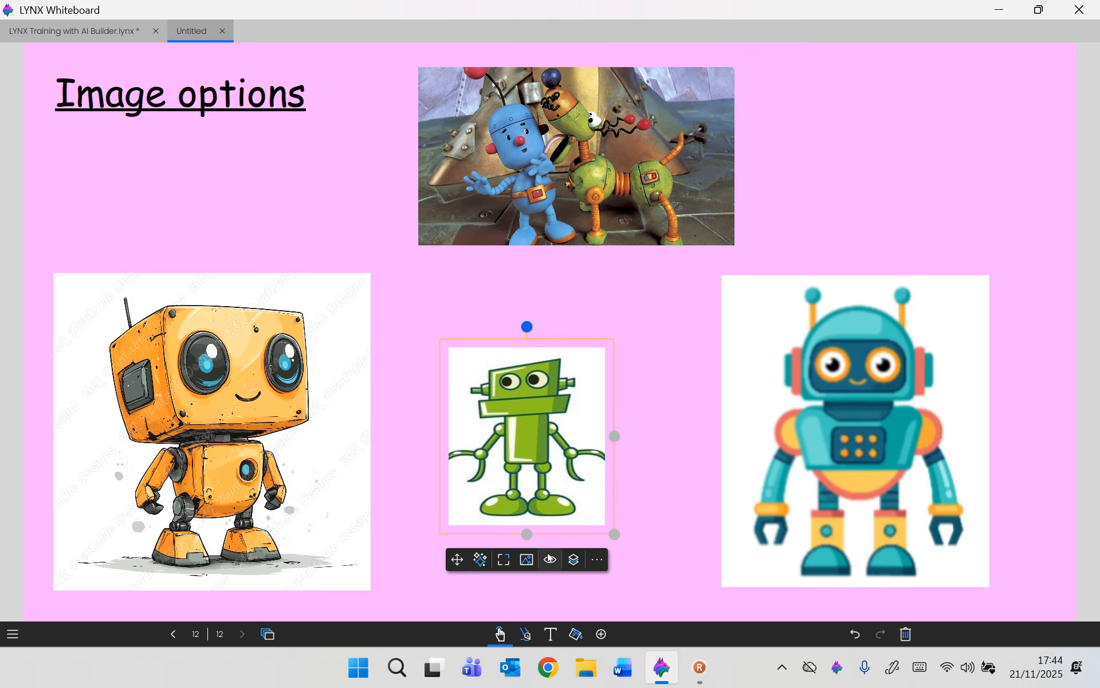
Set the green robot picture's adjustment to Fit and move the picture slightly upward on the page.
click(530, 559)
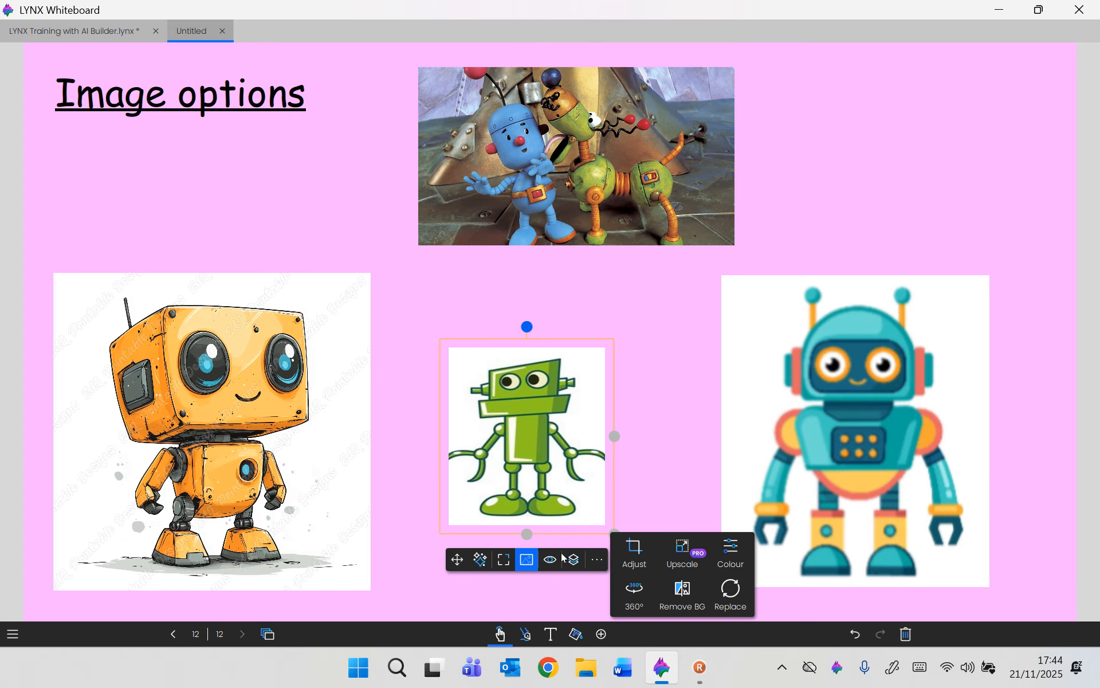
click(631, 549)
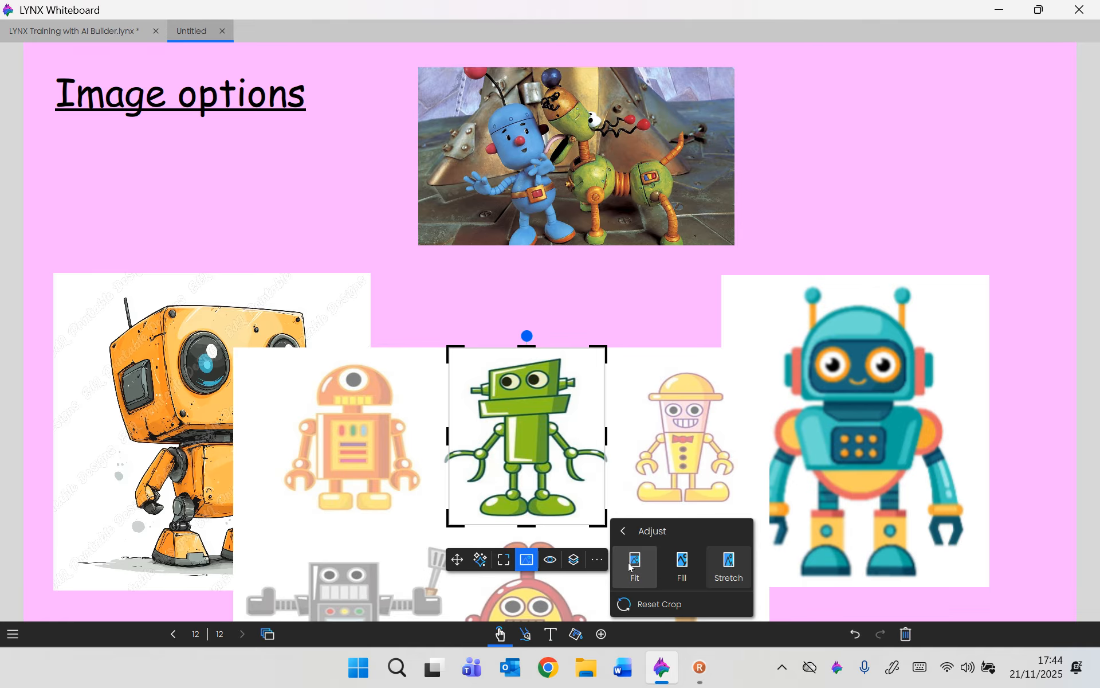
click(630, 566)
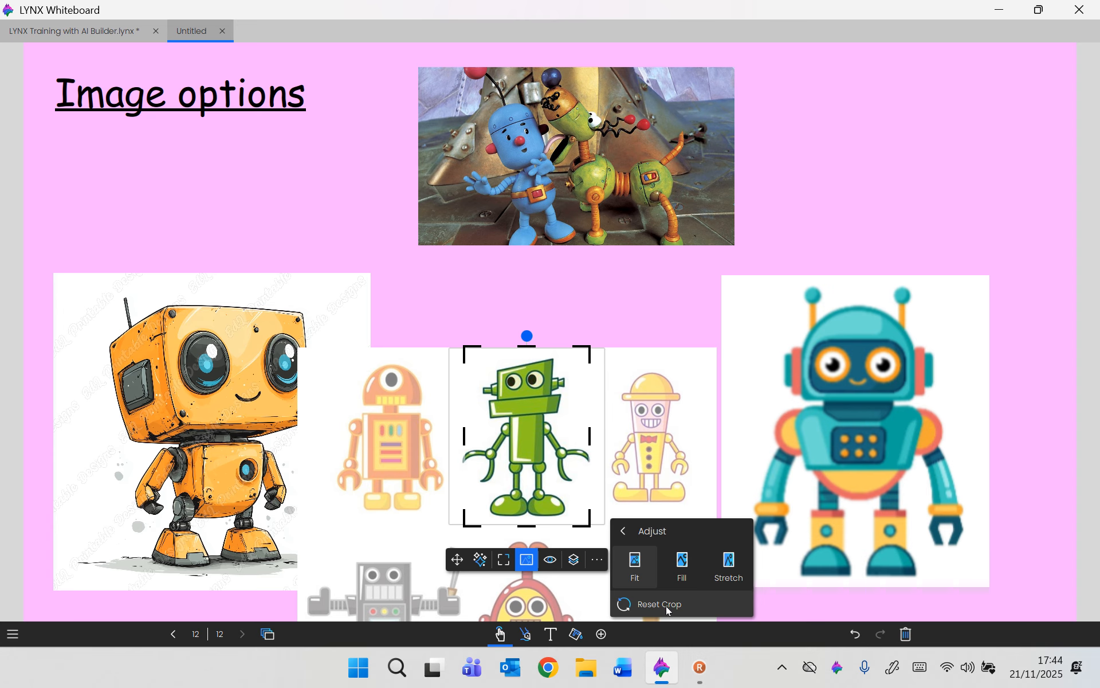
click(625, 322)
mouse_move(548, 435)
mouse_down()
mouse_move(592, 407)
mouse_move(552, 425)
mouse_up()
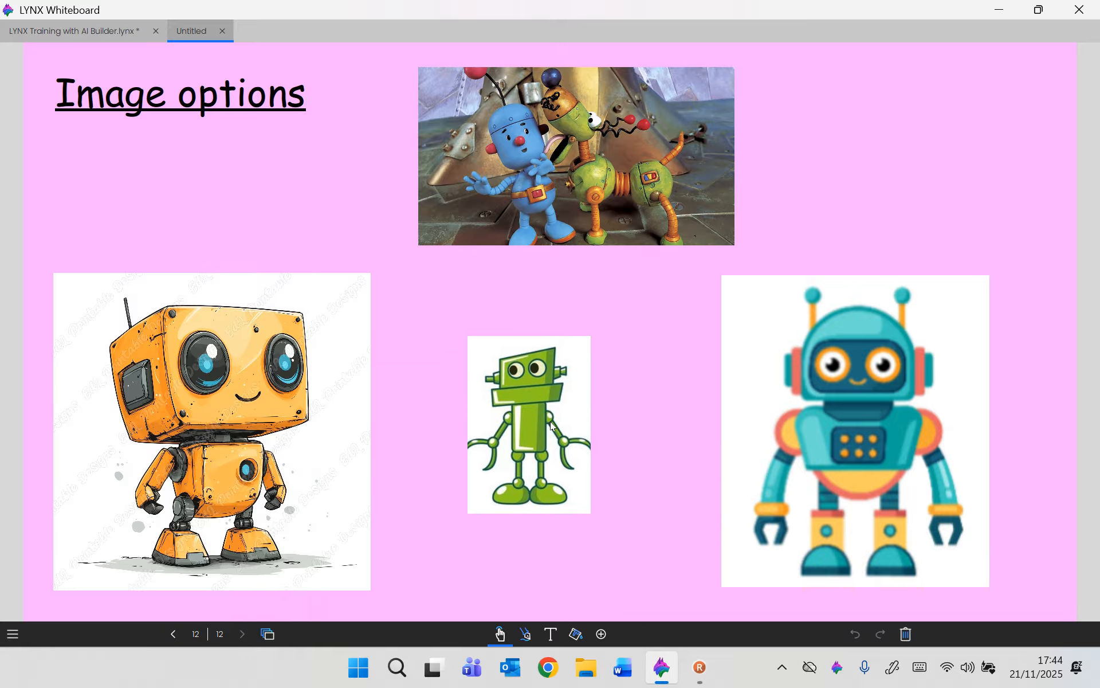
Upscale the teal robot picture and move it slightly right and up on the page.
click(304, 393)
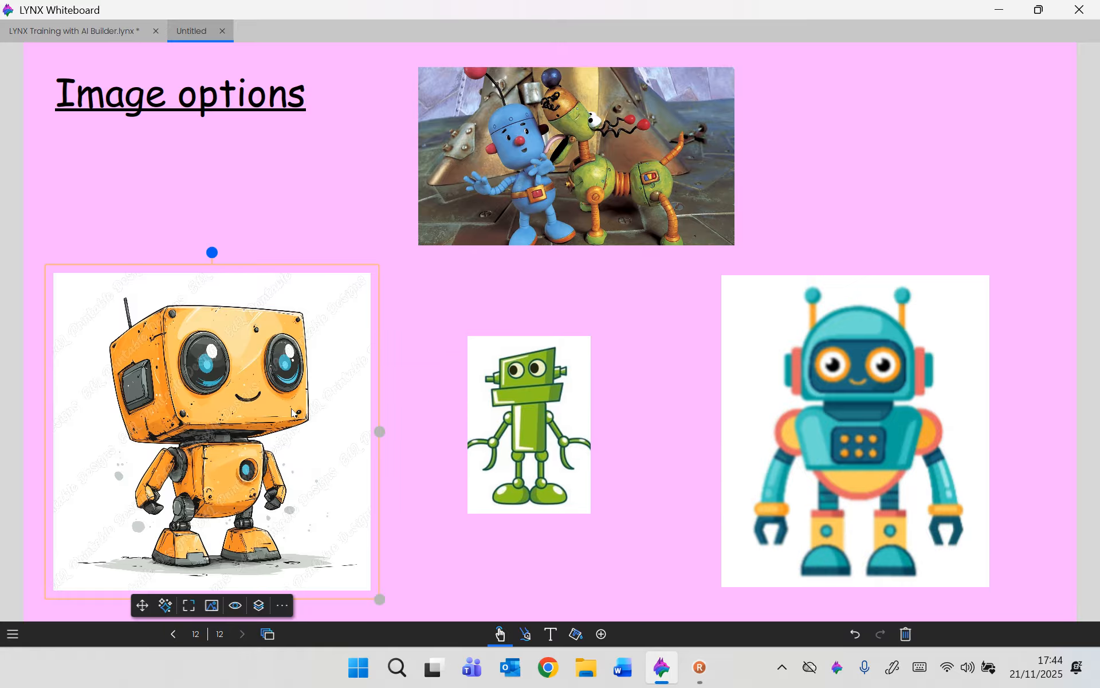
click(213, 608)
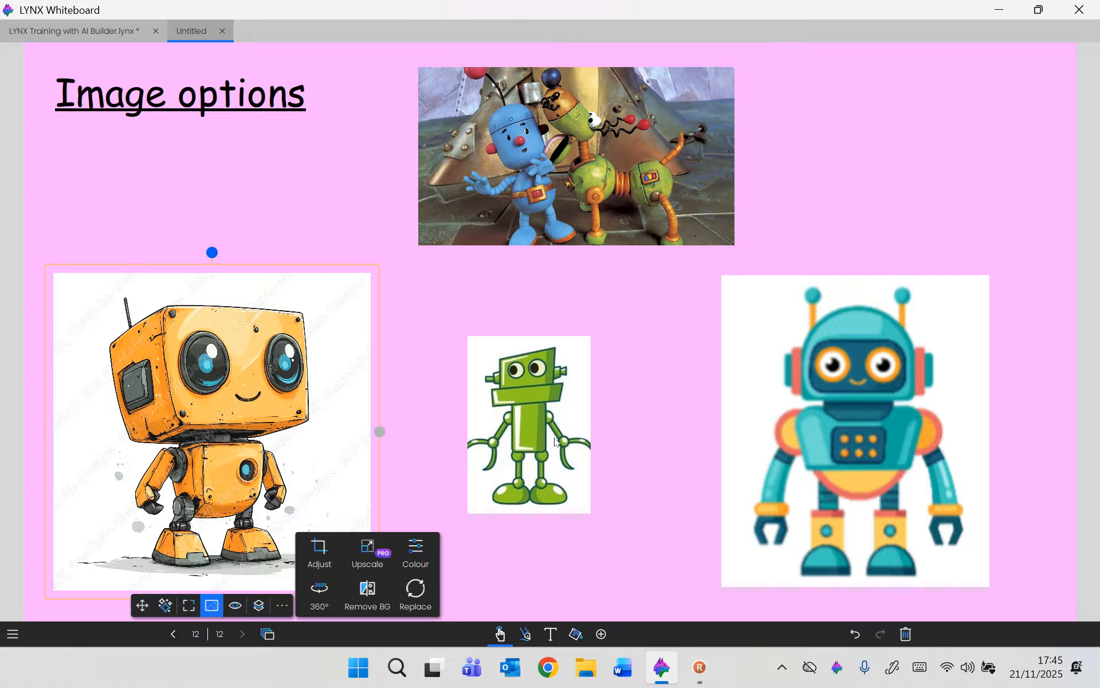
click(779, 461)
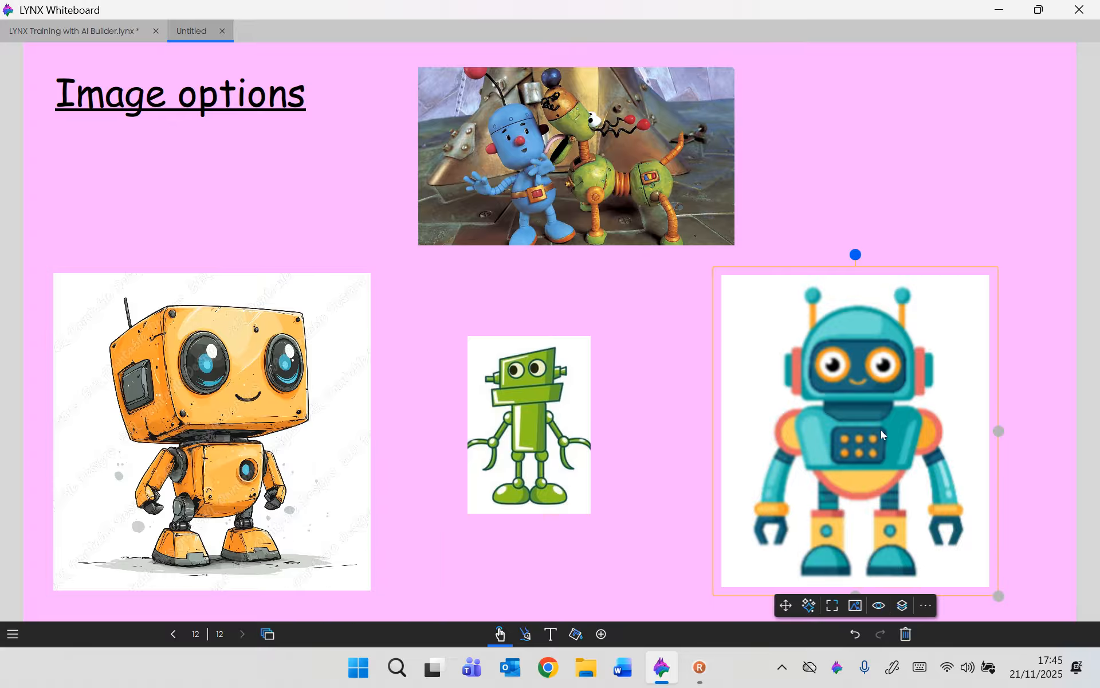
click(862, 604)
click(1015, 545)
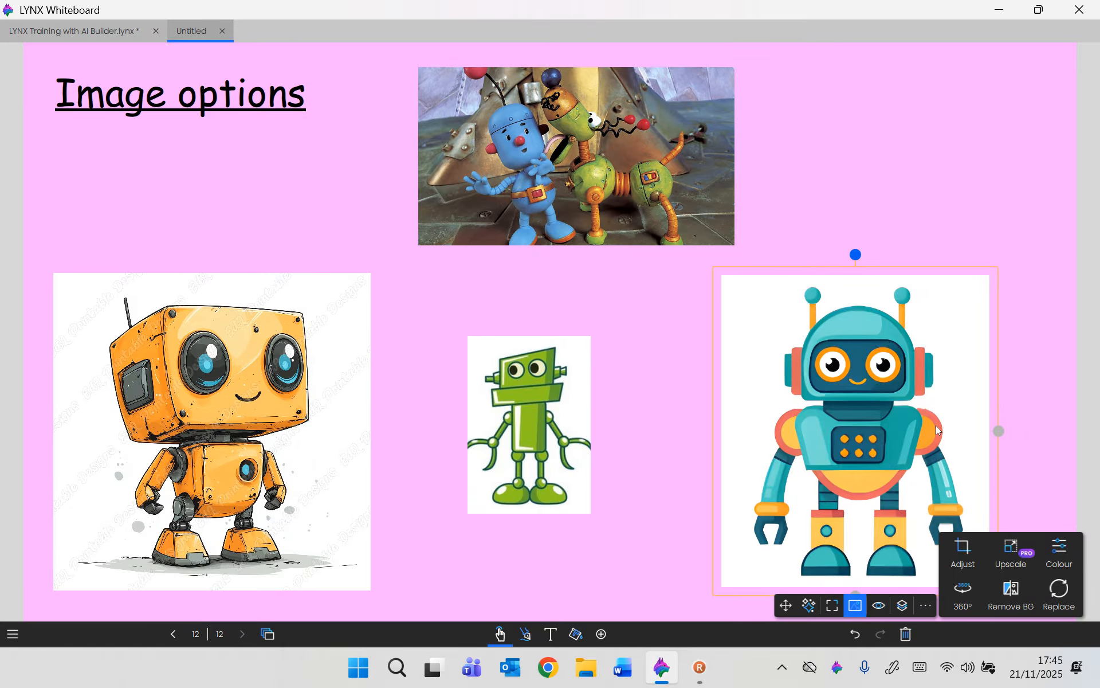
click(644, 508)
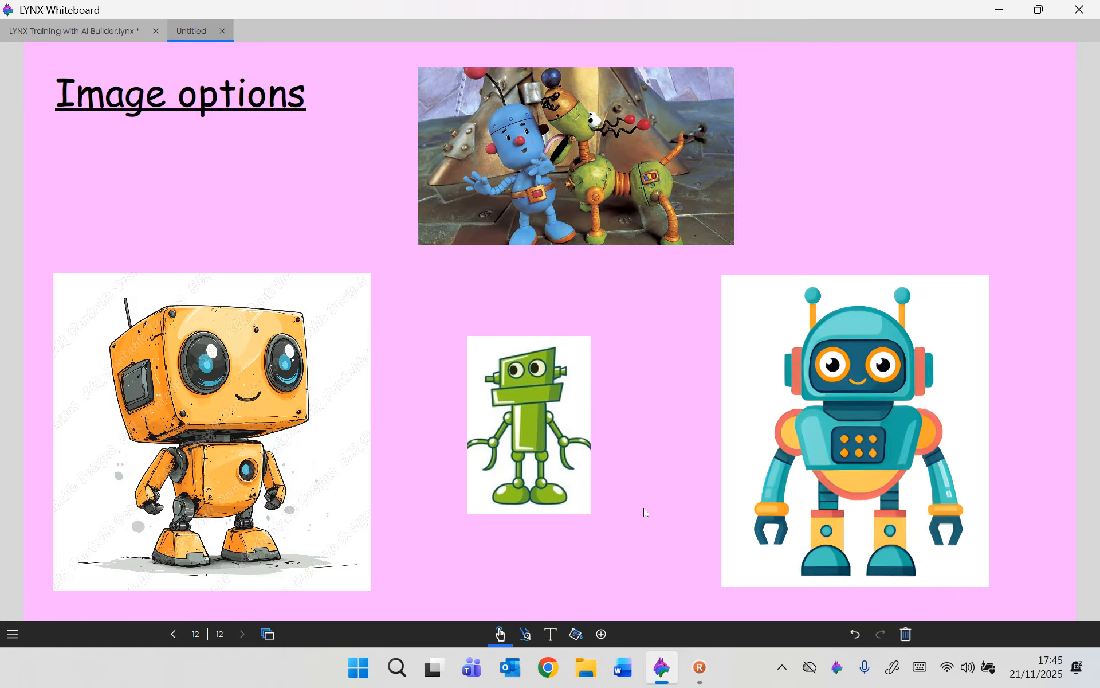
drag(827, 494, 884, 479)
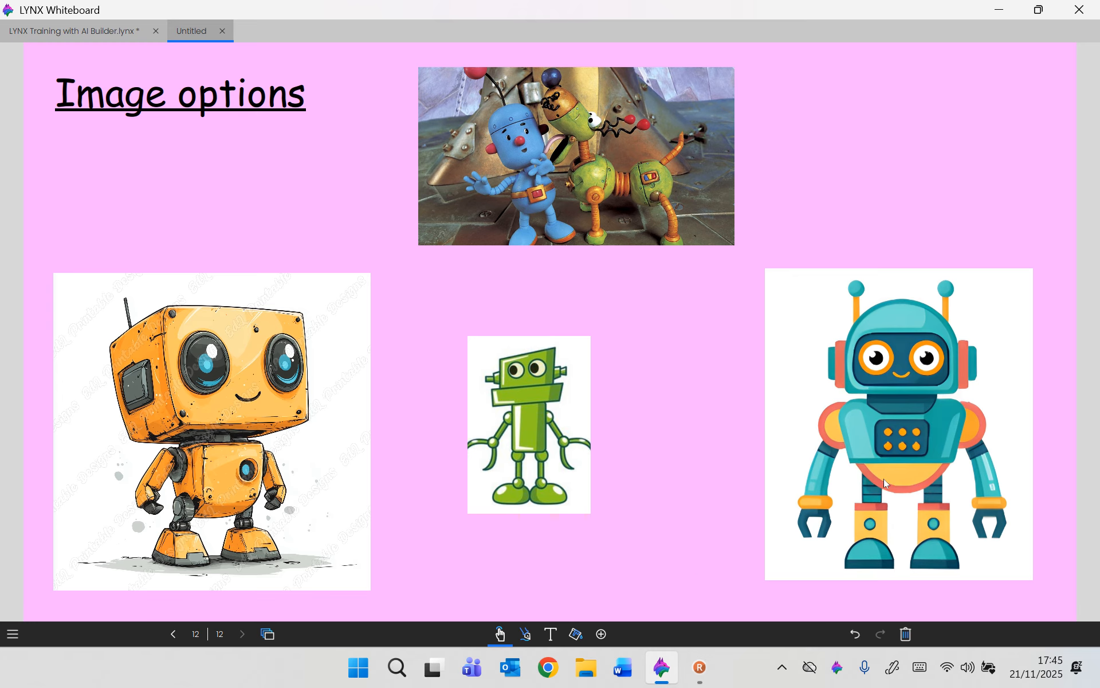
Raise the orange robot picture's brightness, adjust its saturation, and set its contrast to 85 and its hue to 68.
click(345, 428)
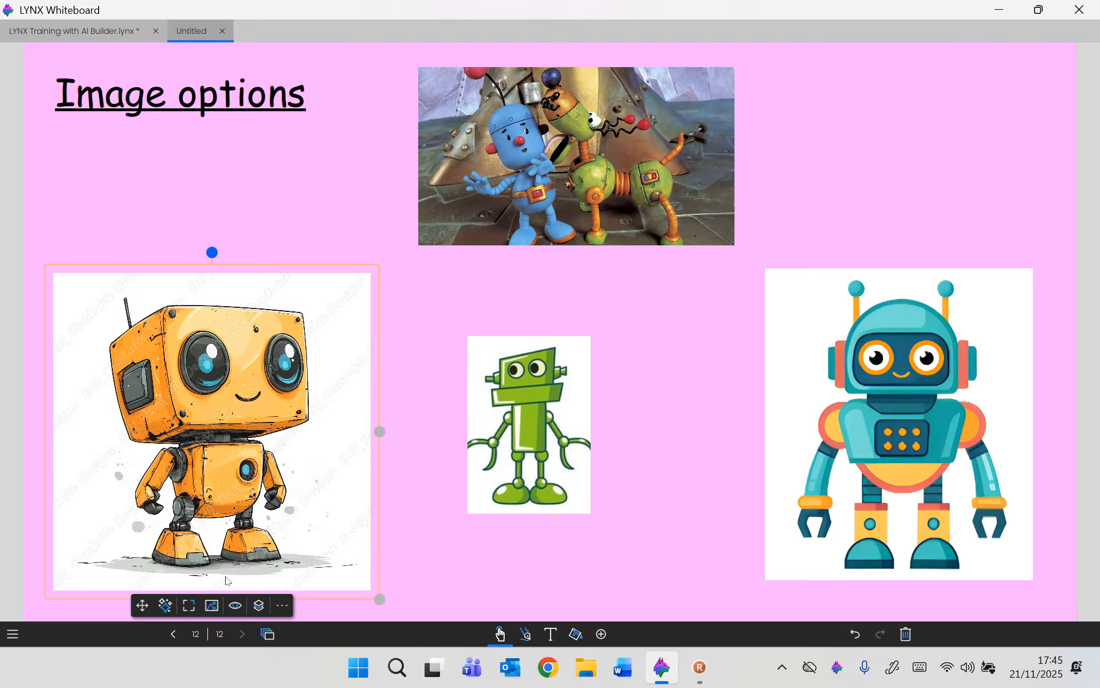
click(212, 605)
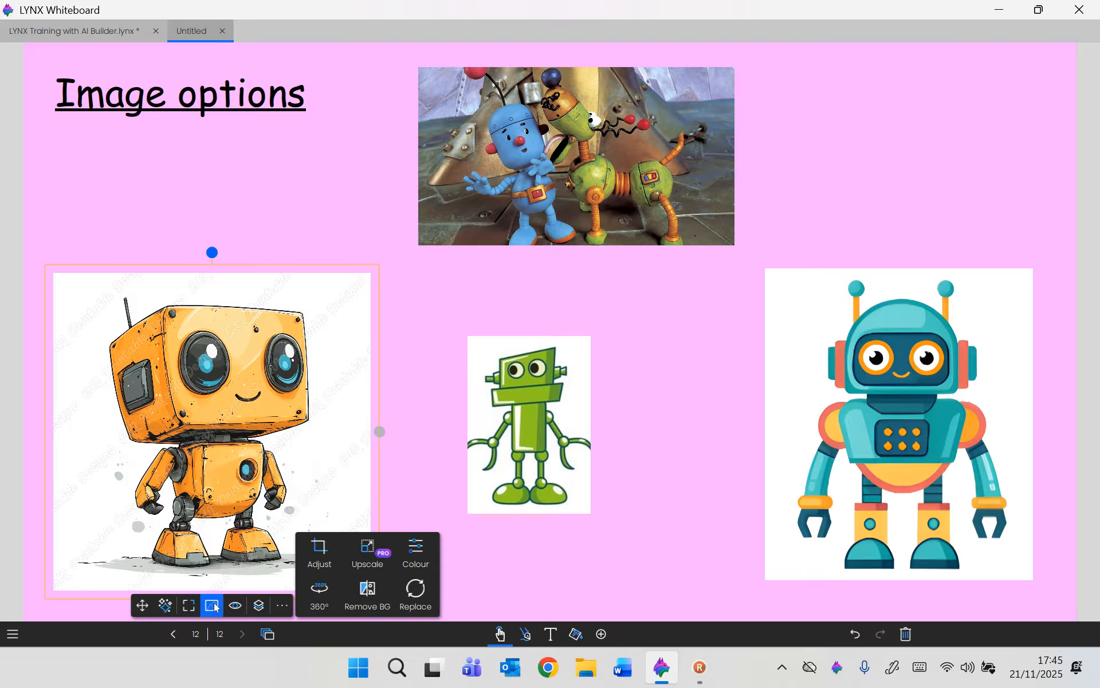
click(417, 548)
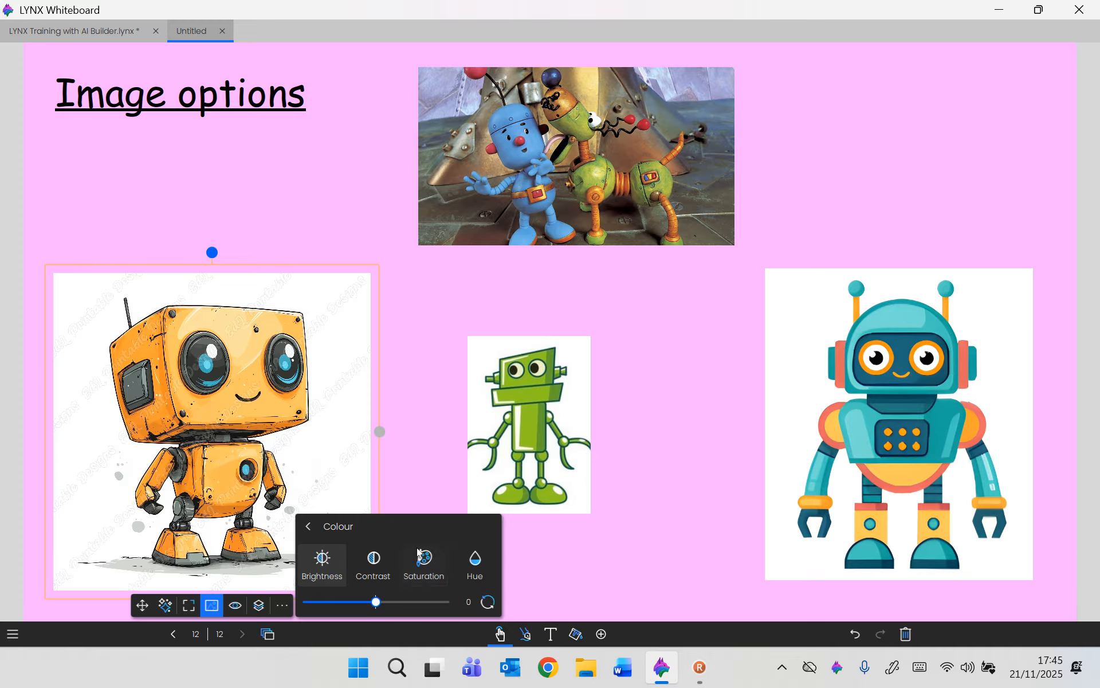
drag(376, 601, 405, 612)
click(378, 565)
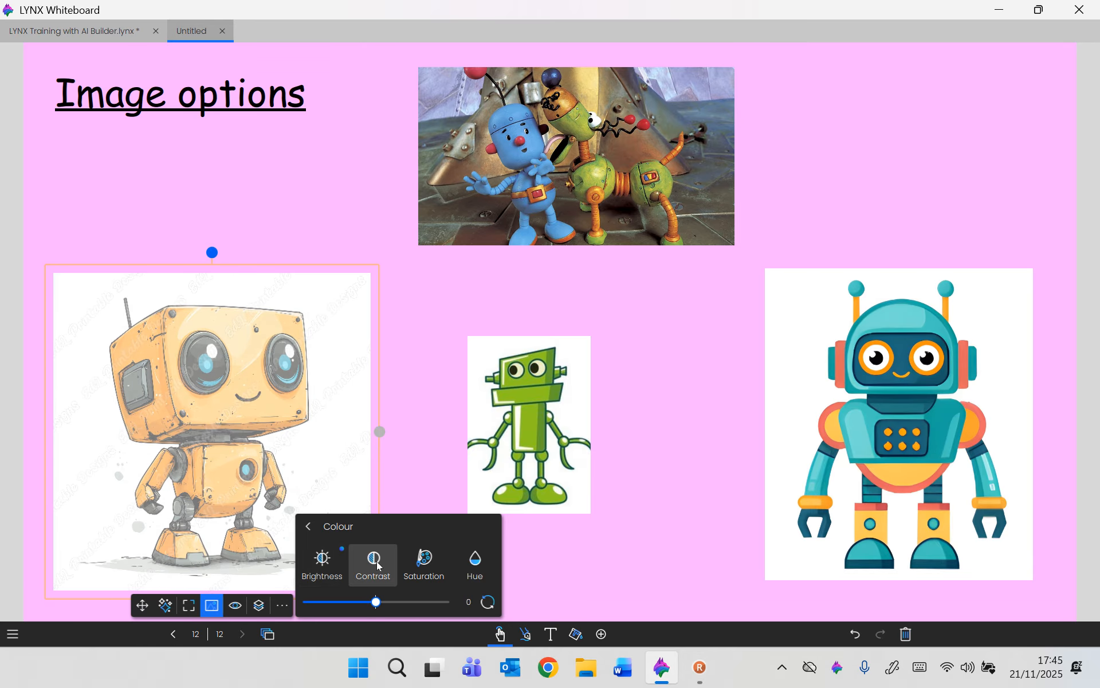
drag(377, 602, 421, 617)
click(424, 562)
click(475, 565)
Reset the orange robot picture's contrast, brightness, saturation and hue to their defaults.
click(376, 562)
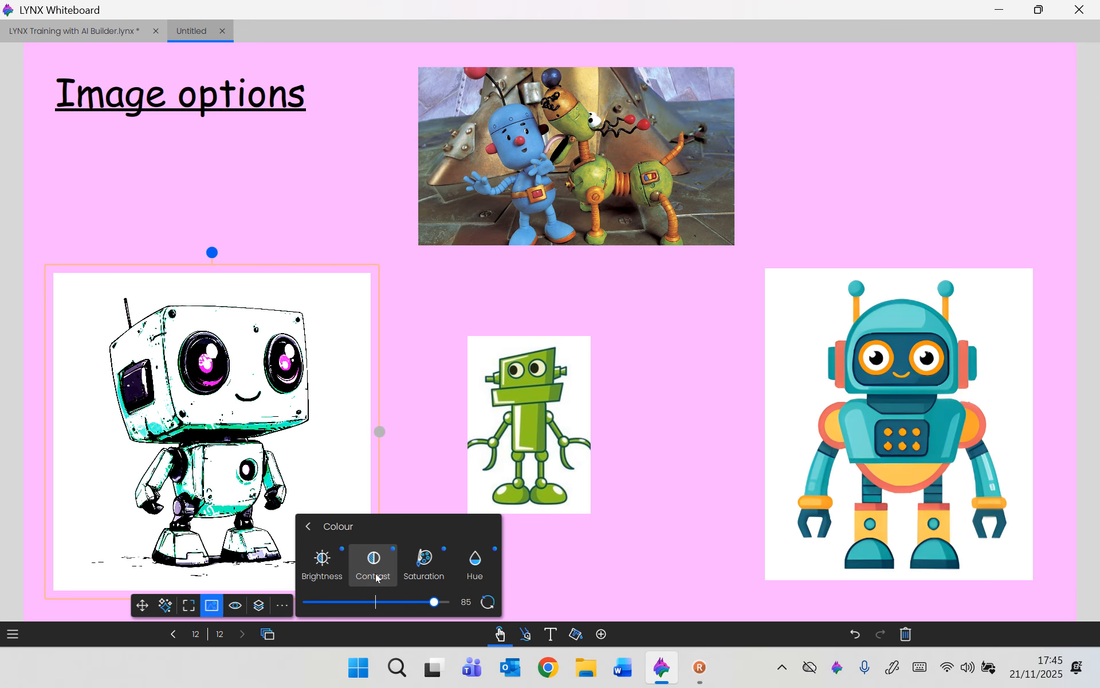
drag(375, 603, 353, 603)
click(487, 603)
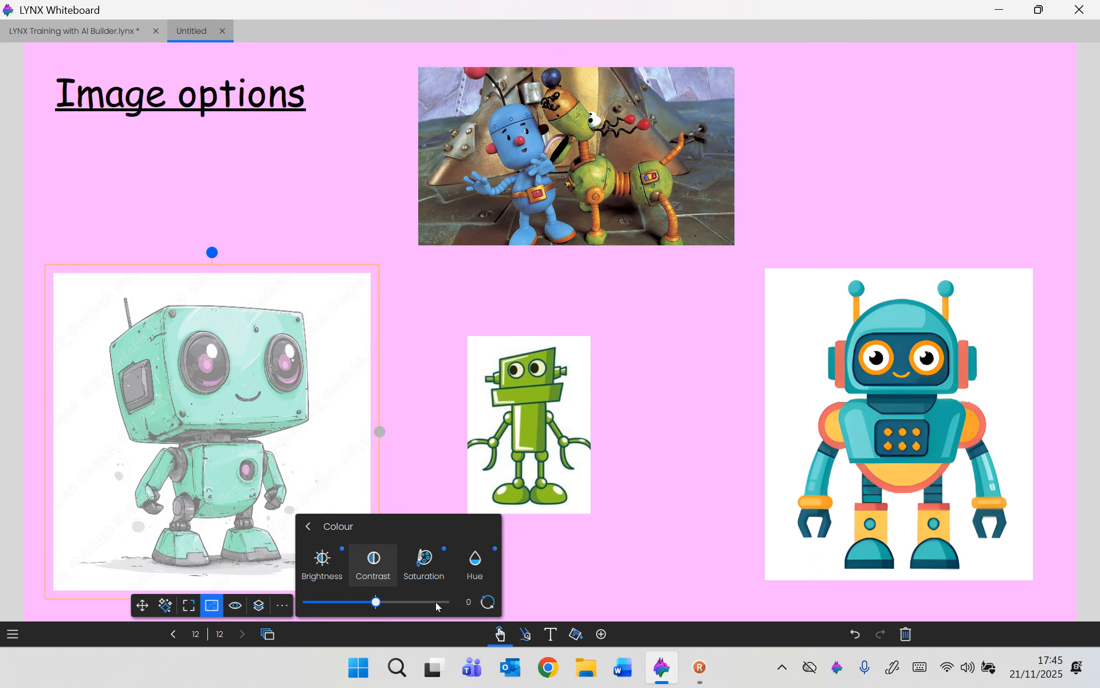
click(322, 565)
mouse_move(376, 602)
mouse_down()
mouse_move(405, 603)
mouse_move(376, 603)
mouse_up()
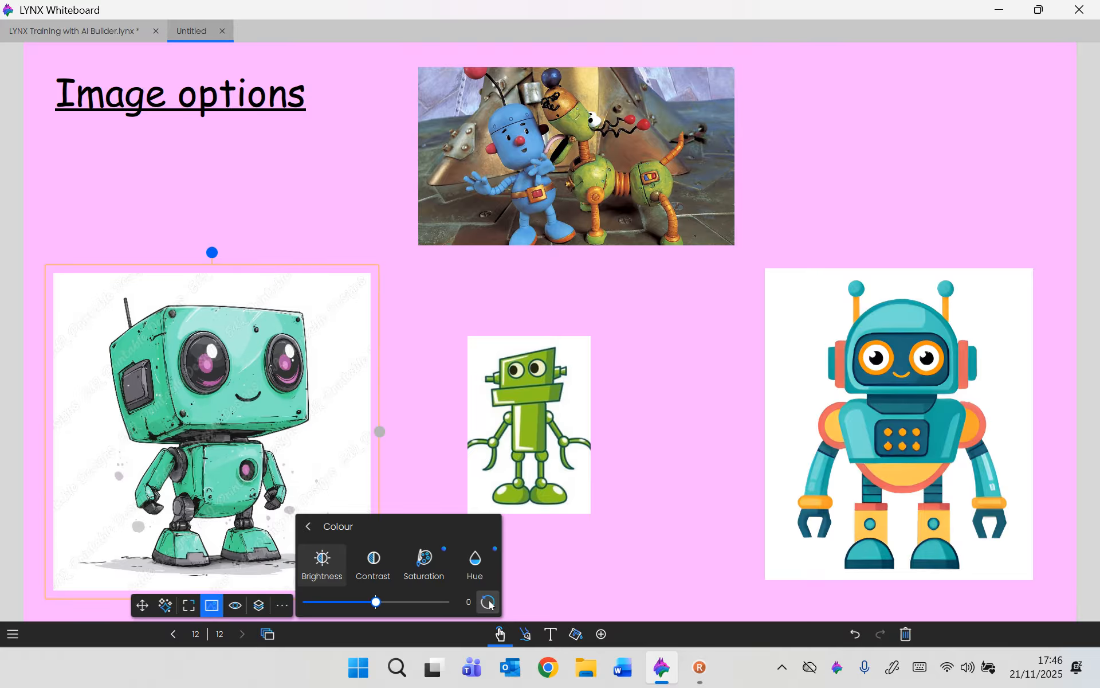
click(424, 563)
click(488, 601)
click(475, 562)
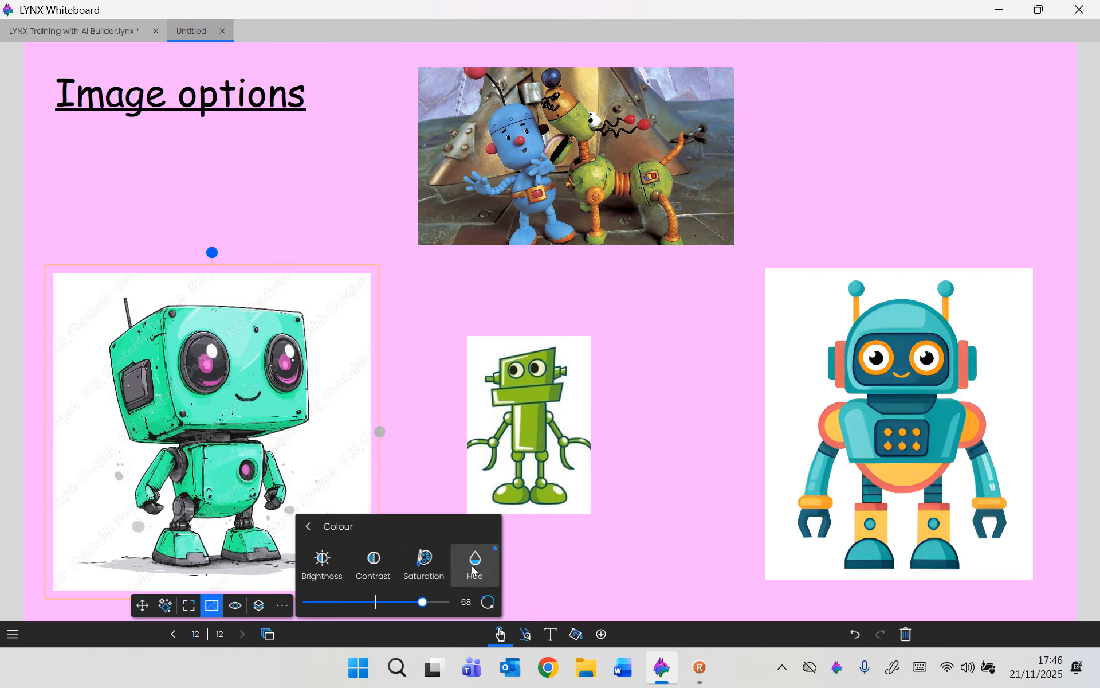
click(488, 602)
click(338, 564)
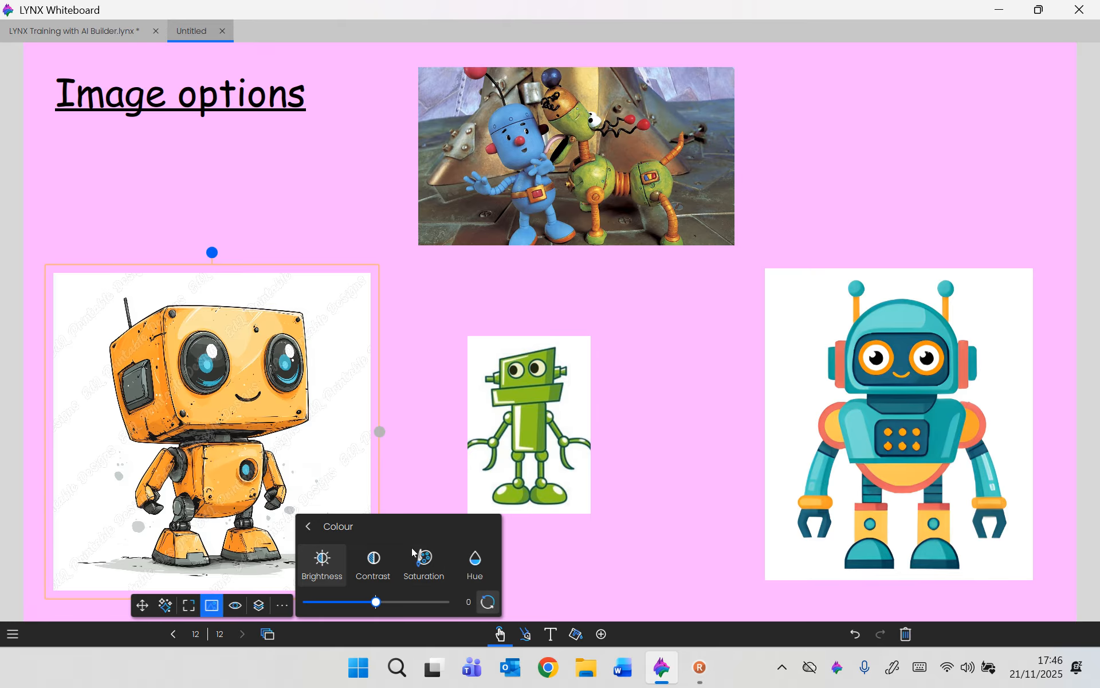
Move the orange robot picture slightly up and to the right on the page.
click(421, 451)
mouse_move(217, 453)
mouse_down()
mouse_move(205, 430)
mouse_move(223, 440)
mouse_up()
click(281, 526)
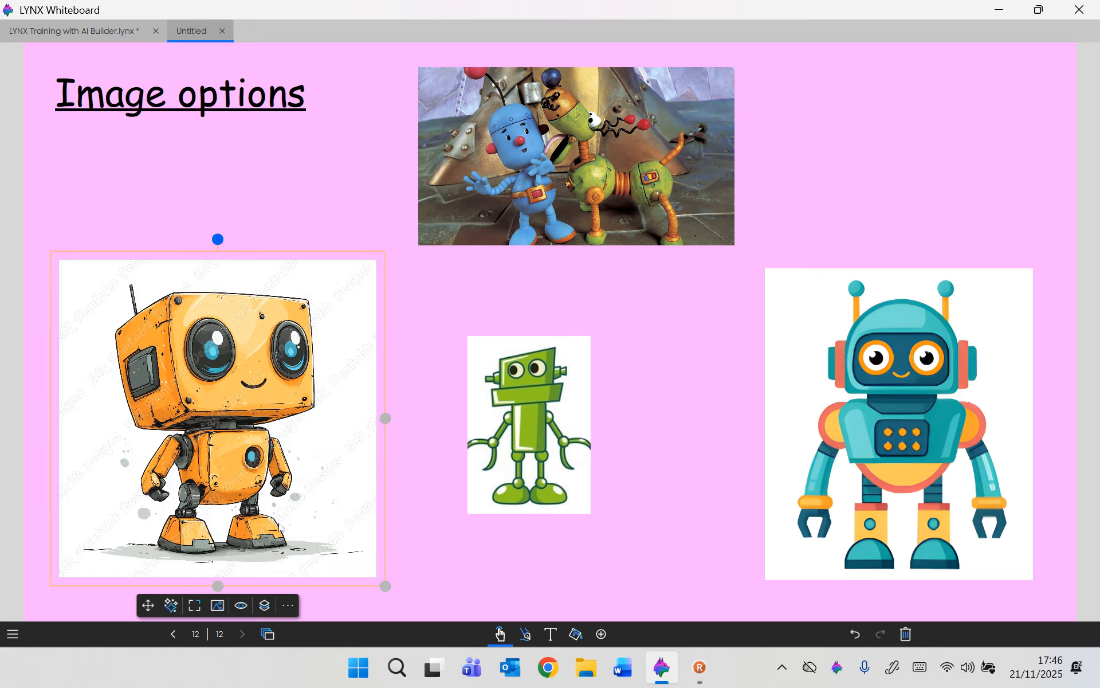
Turn on 360° View for the blue robot and robot dog picture and rotate its view down to the characters' feet.
click(217, 605)
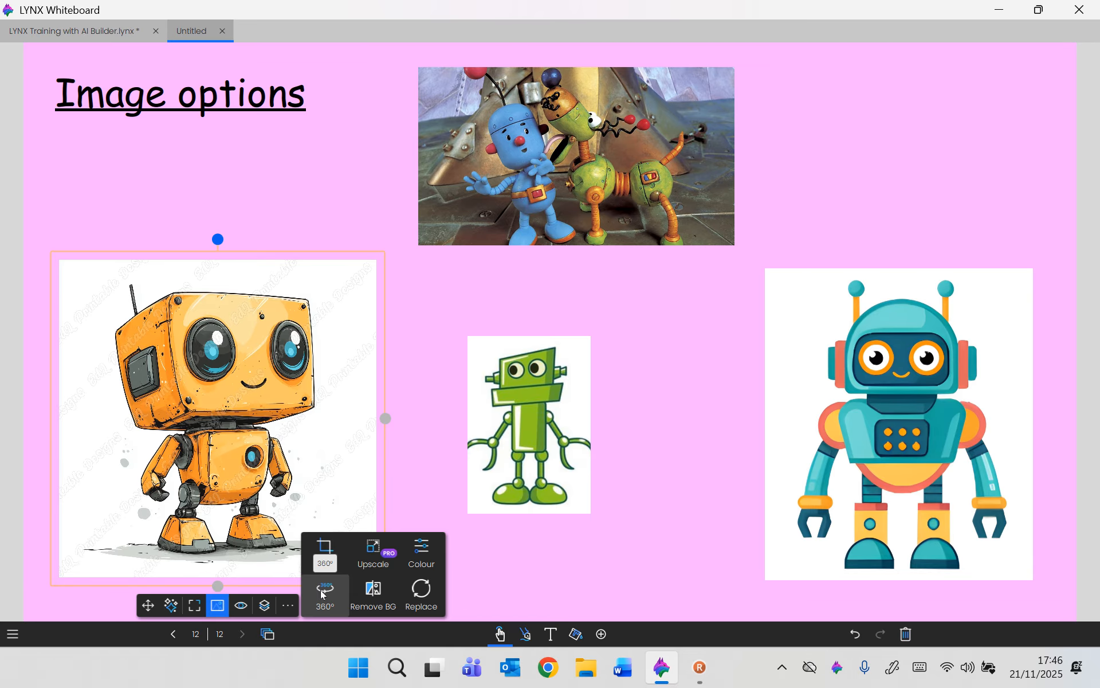
click(555, 166)
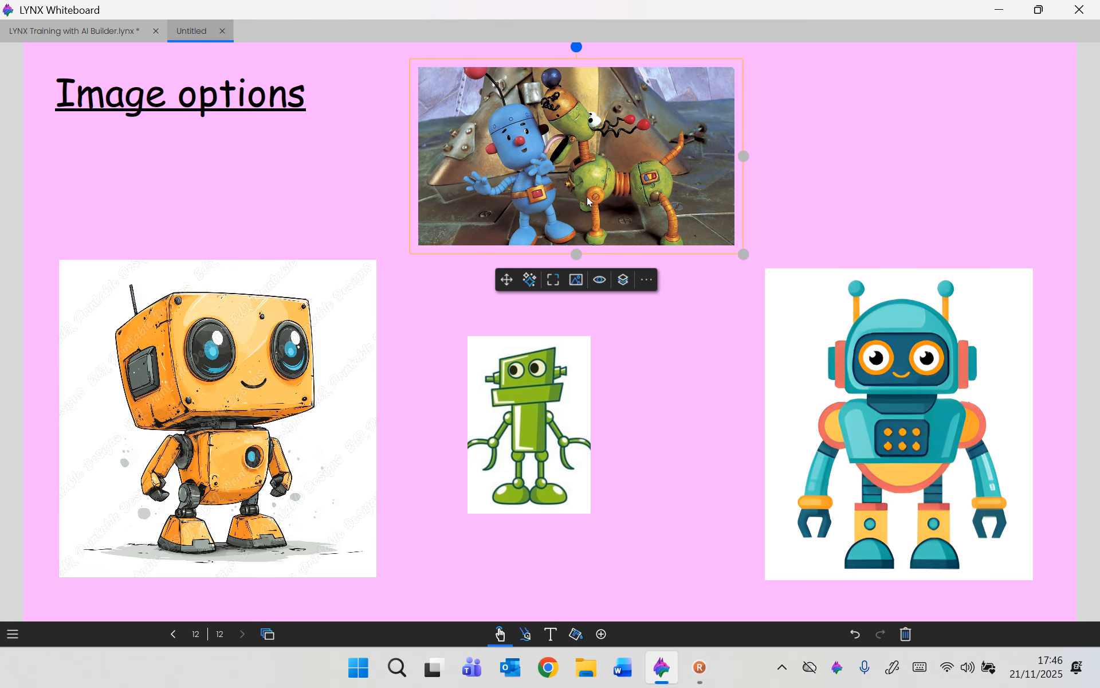
click(576, 279)
click(542, 356)
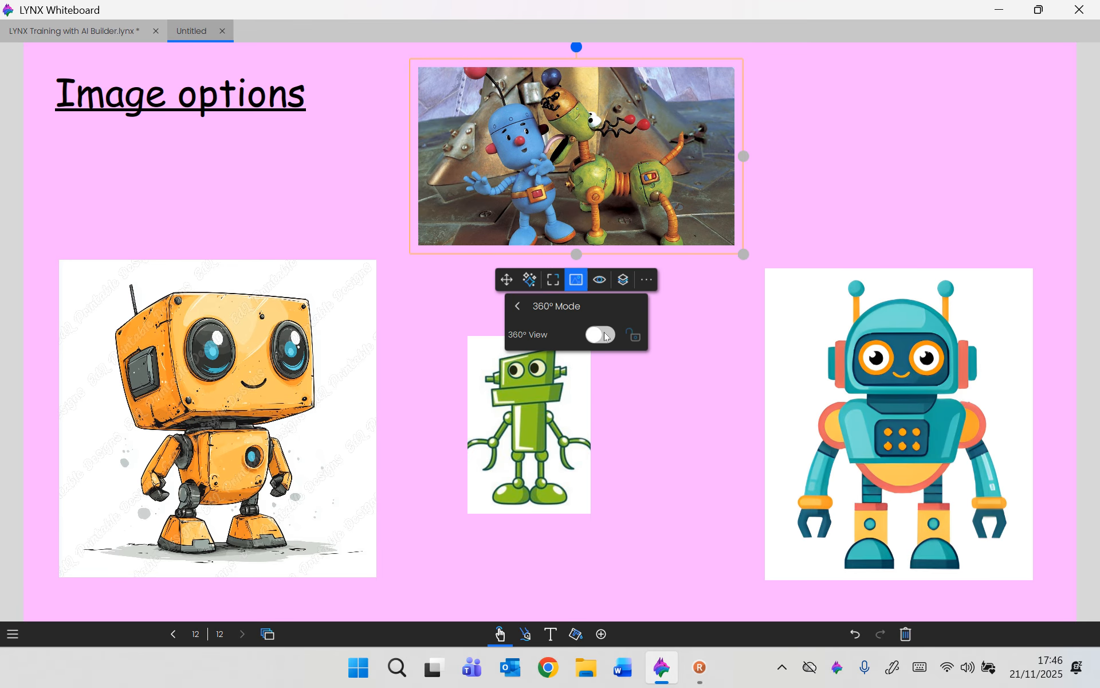
click(604, 336)
drag(641, 182, 647, 66)
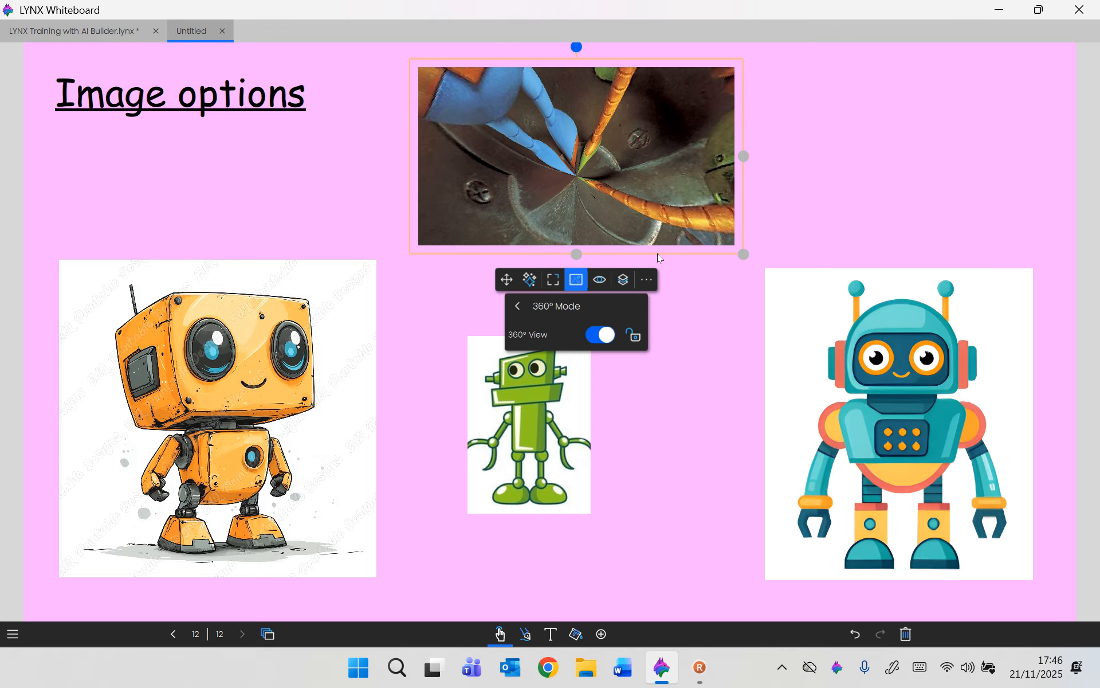
Move the blue robot and robot dog picture slightly down the page and turn off its 360° View.
click(685, 374)
mouse_move(621, 159)
mouse_down()
mouse_move(532, 256)
mouse_move(617, 163)
mouse_move(619, 177)
mouse_up()
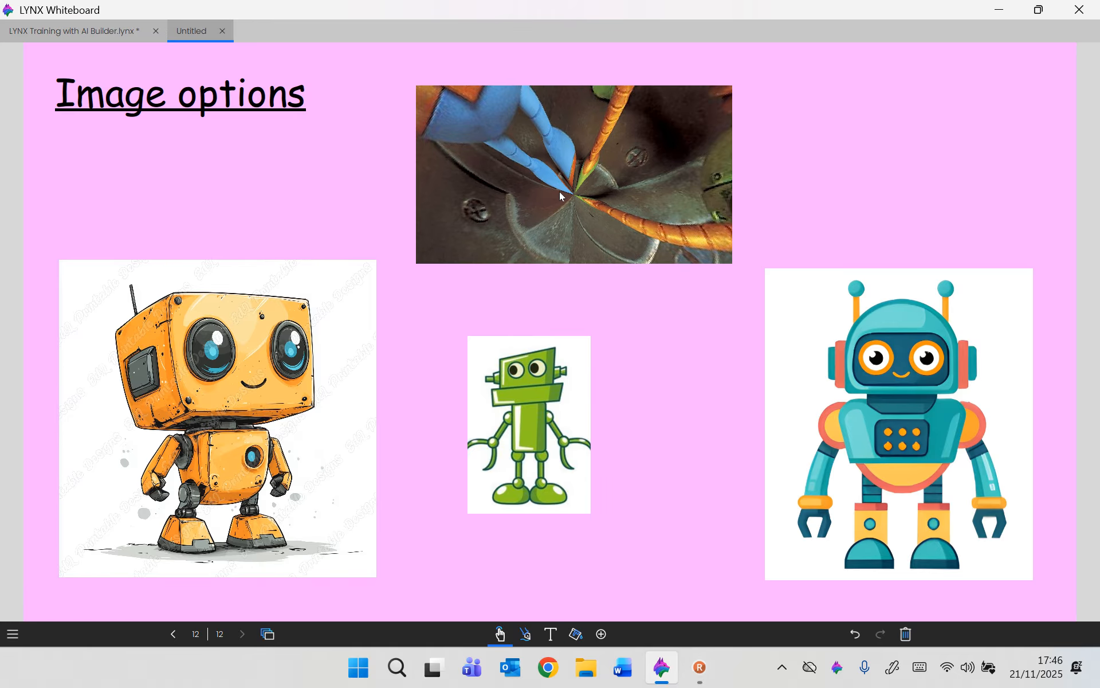
click(600, 194)
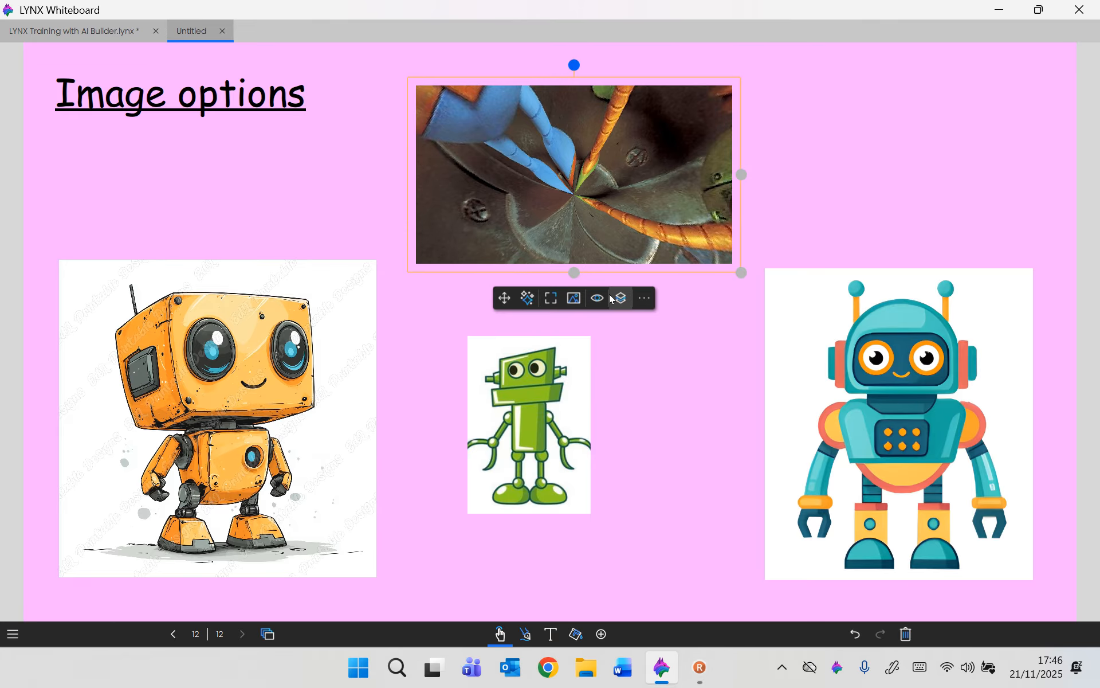
click(573, 297)
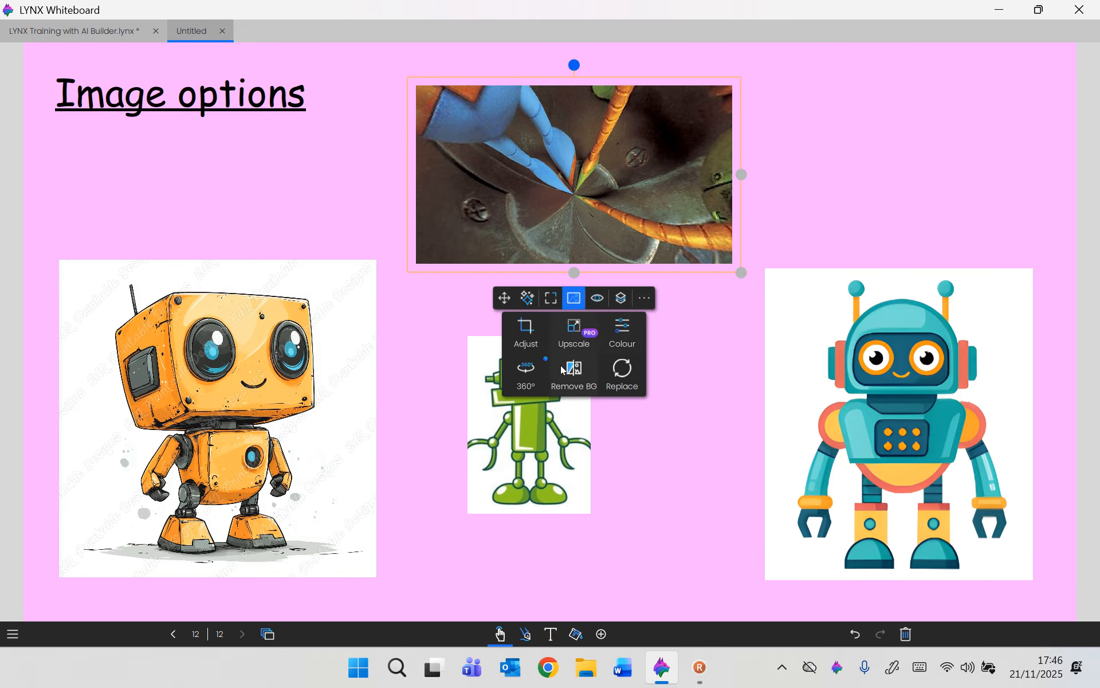
click(528, 375)
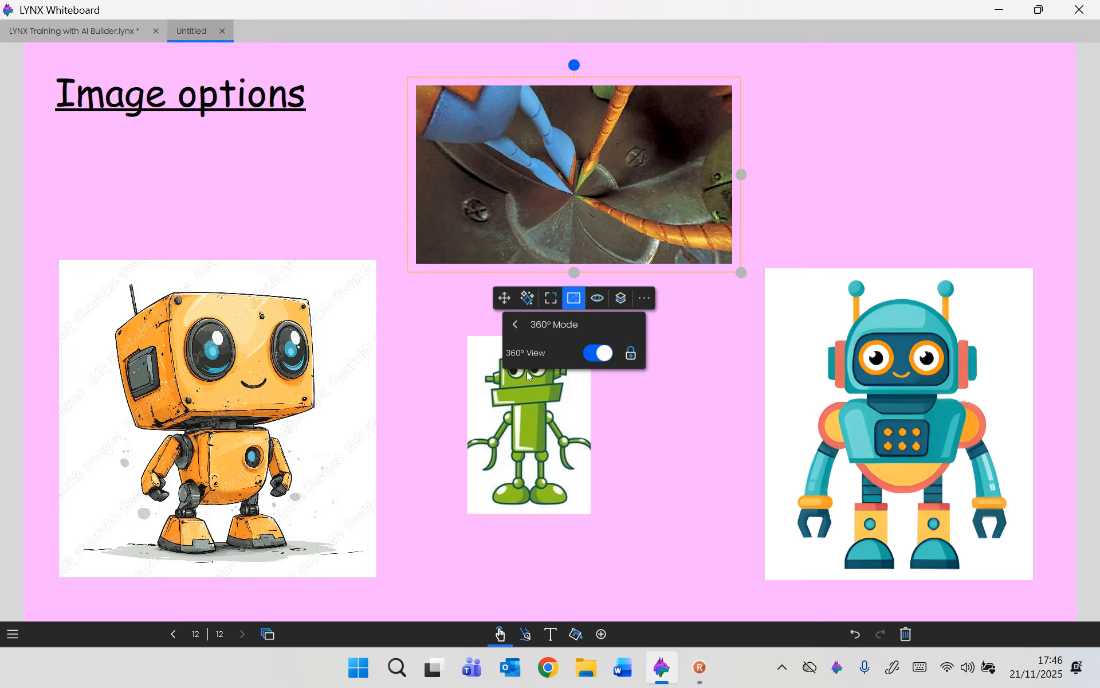
click(602, 361)
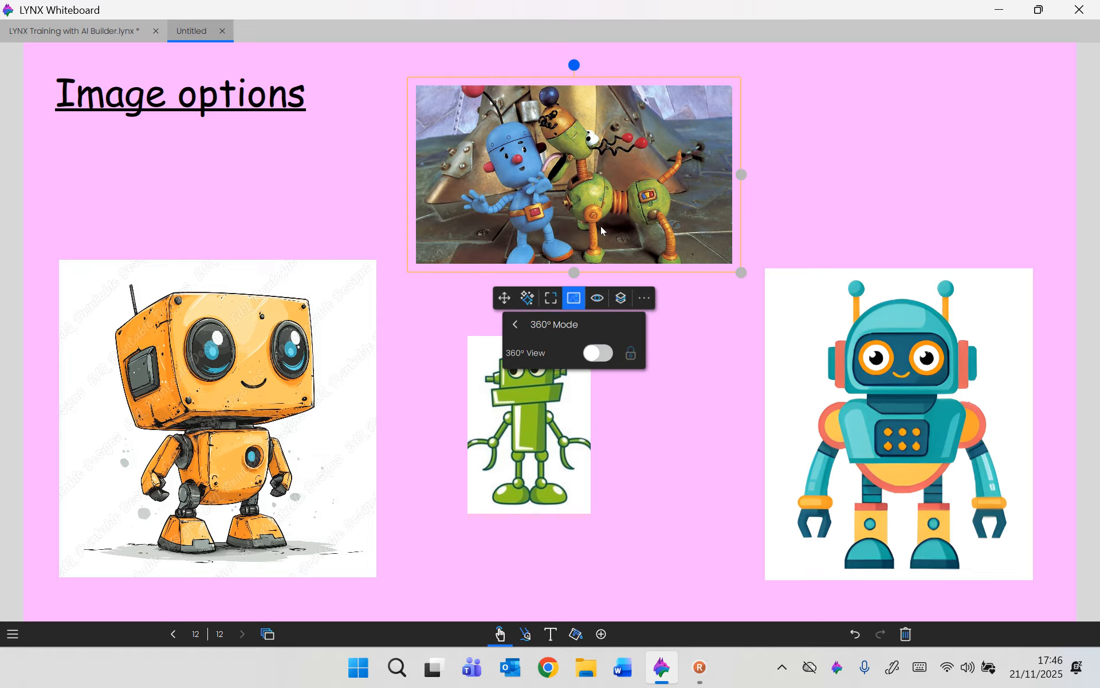
click(708, 344)
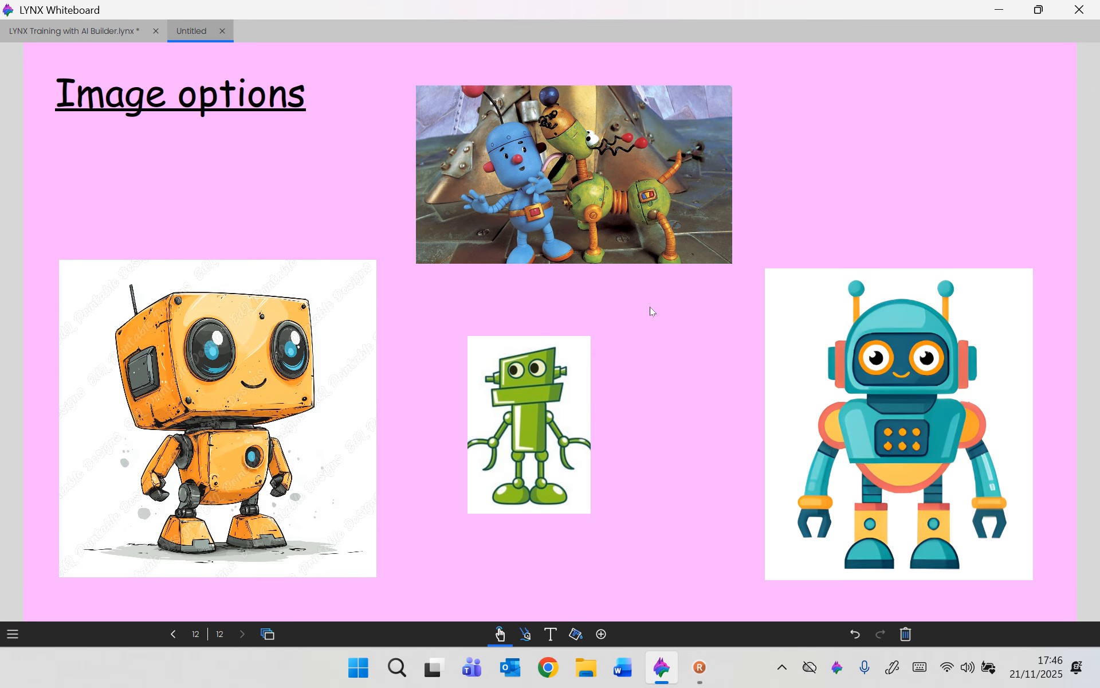
Remove the background from the orange robot picture.
click(252, 407)
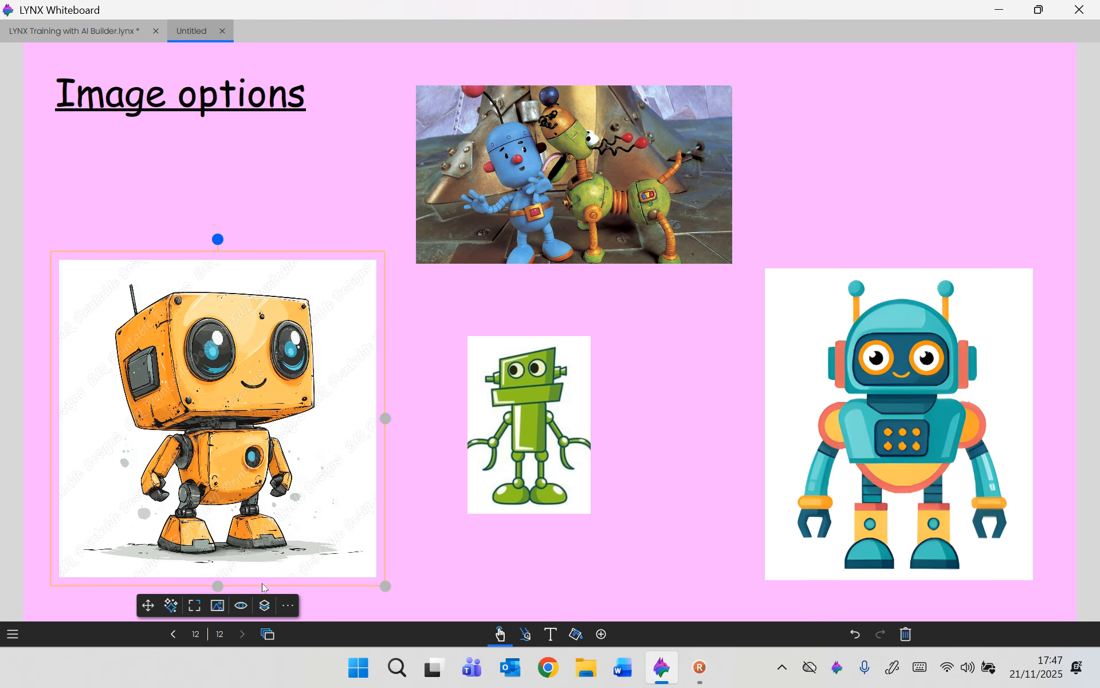
click(218, 605)
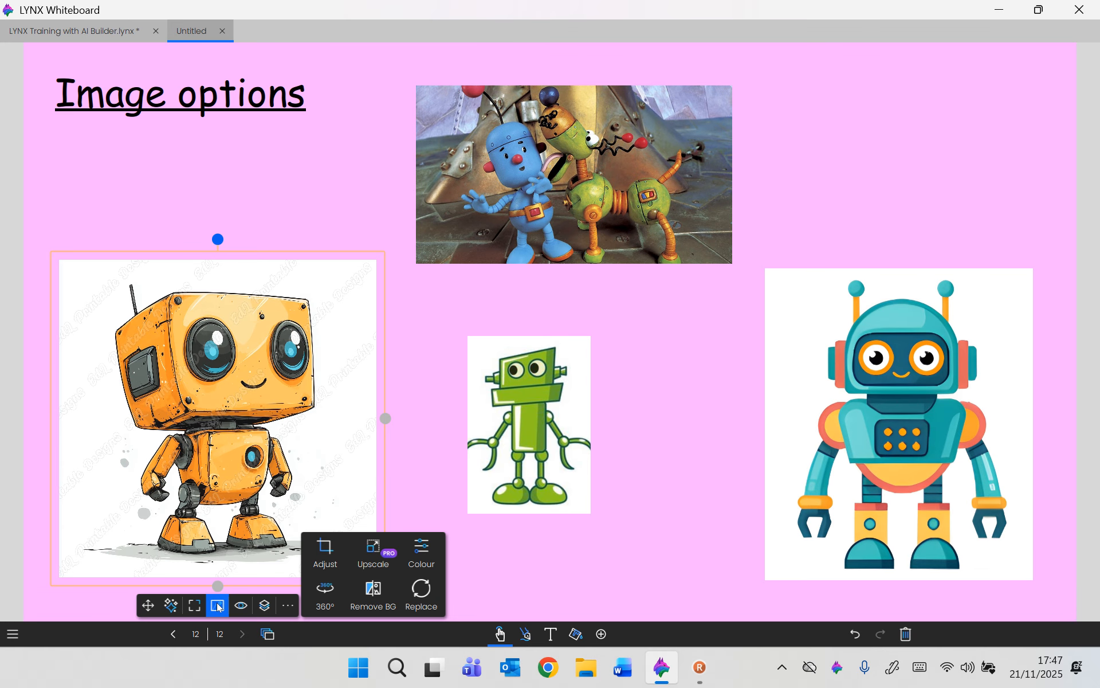
click(375, 586)
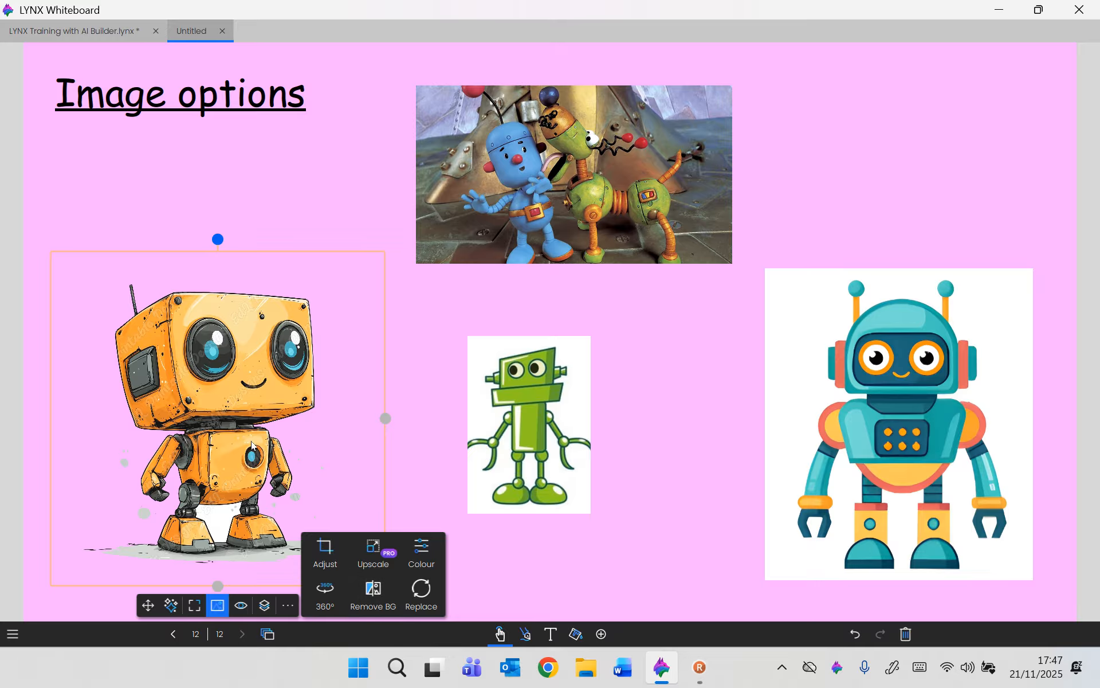
click(421, 473)
Remove the background from the green robot picture.
click(522, 443)
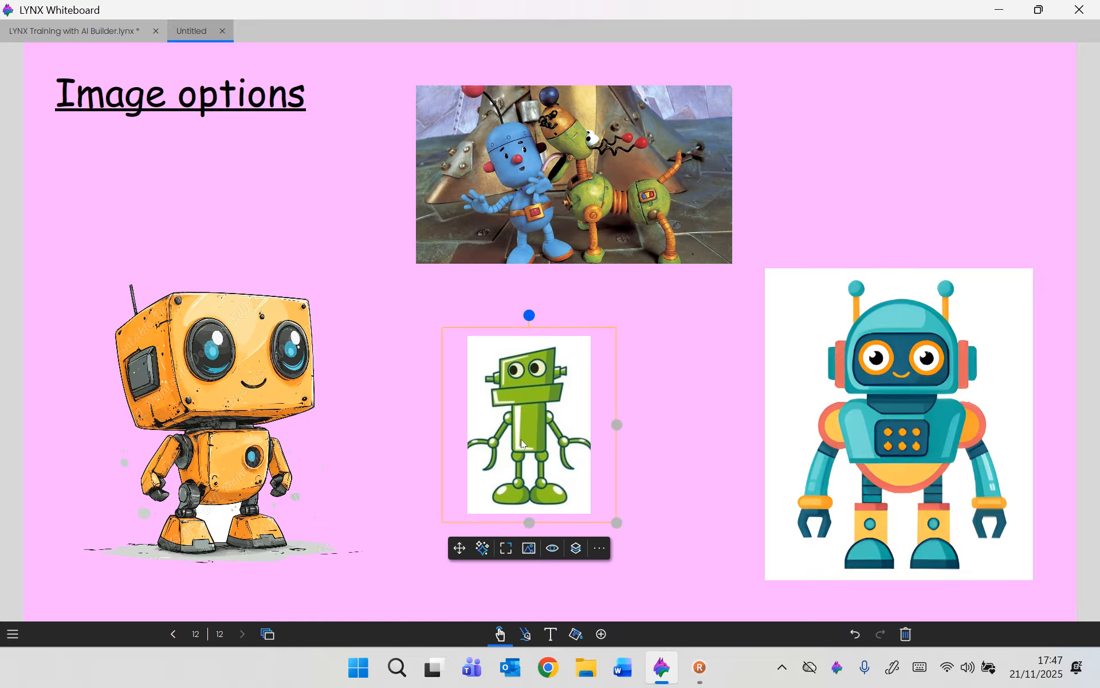
click(529, 548)
click(683, 588)
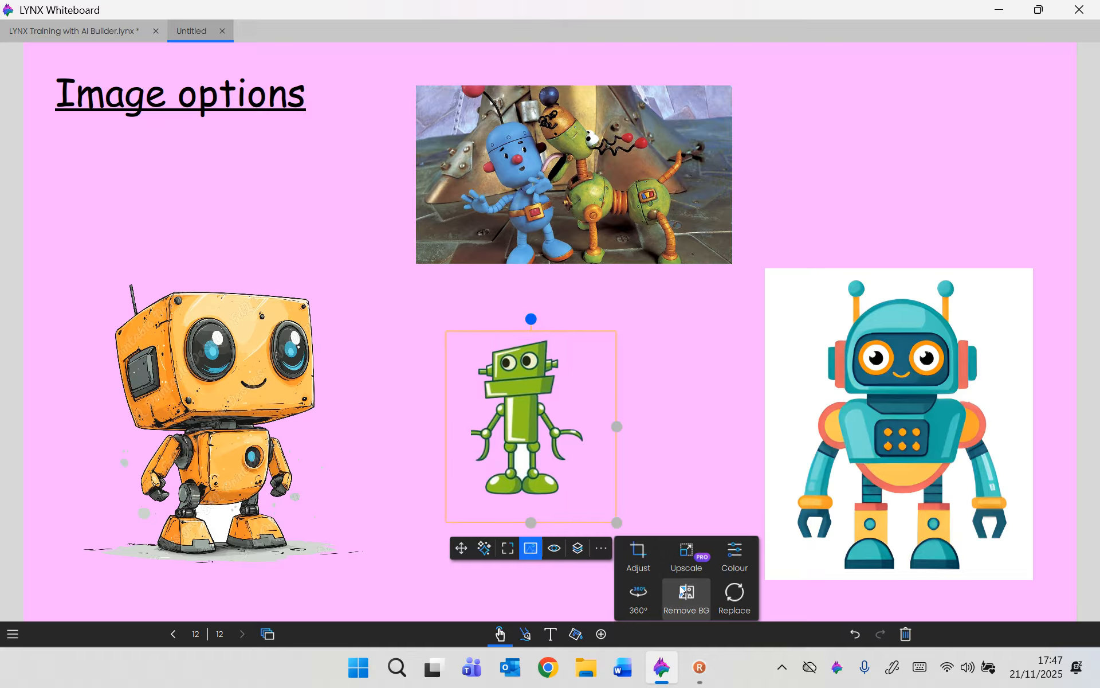
click(714, 380)
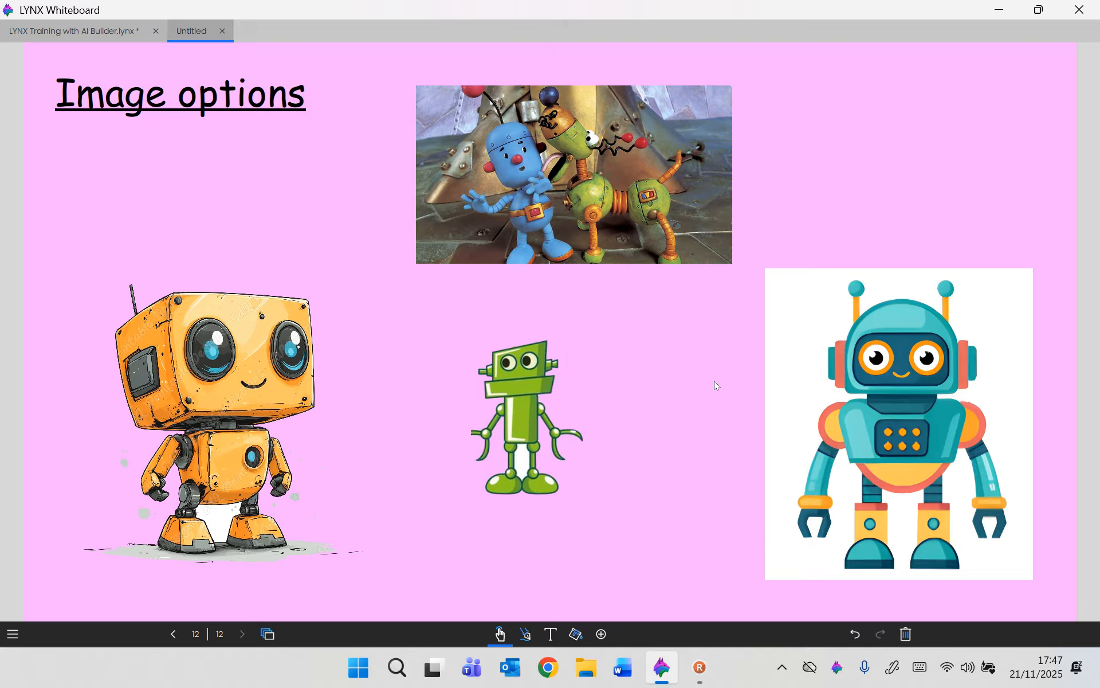
Remove the background from the teal robot picture.
click(882, 443)
click(898, 605)
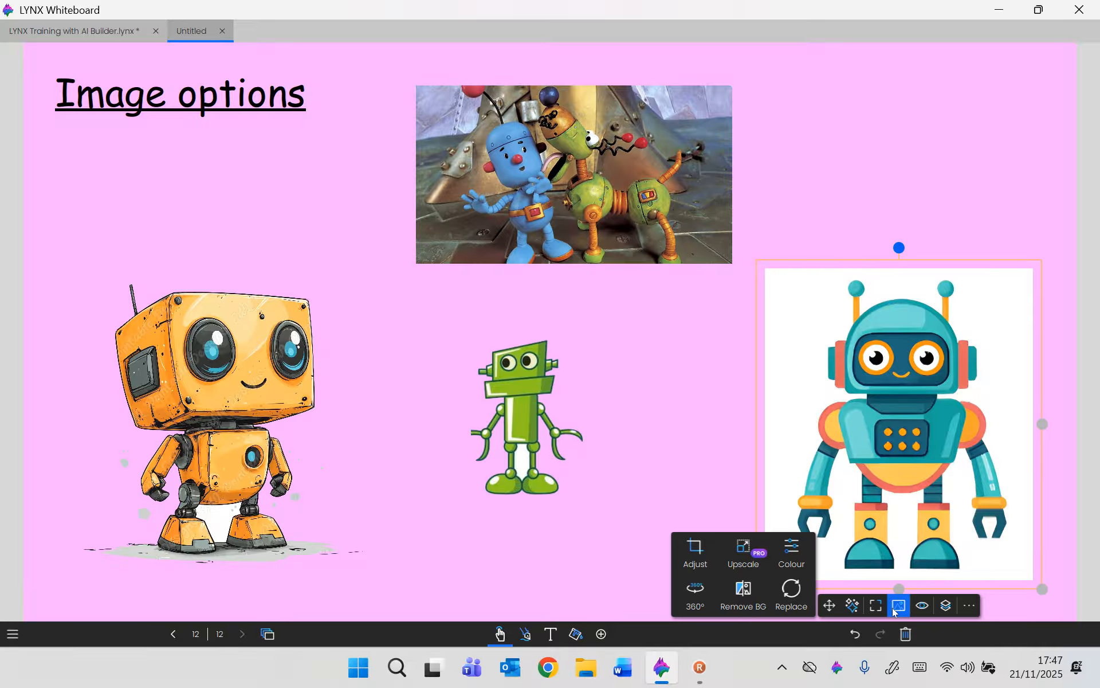
click(743, 593)
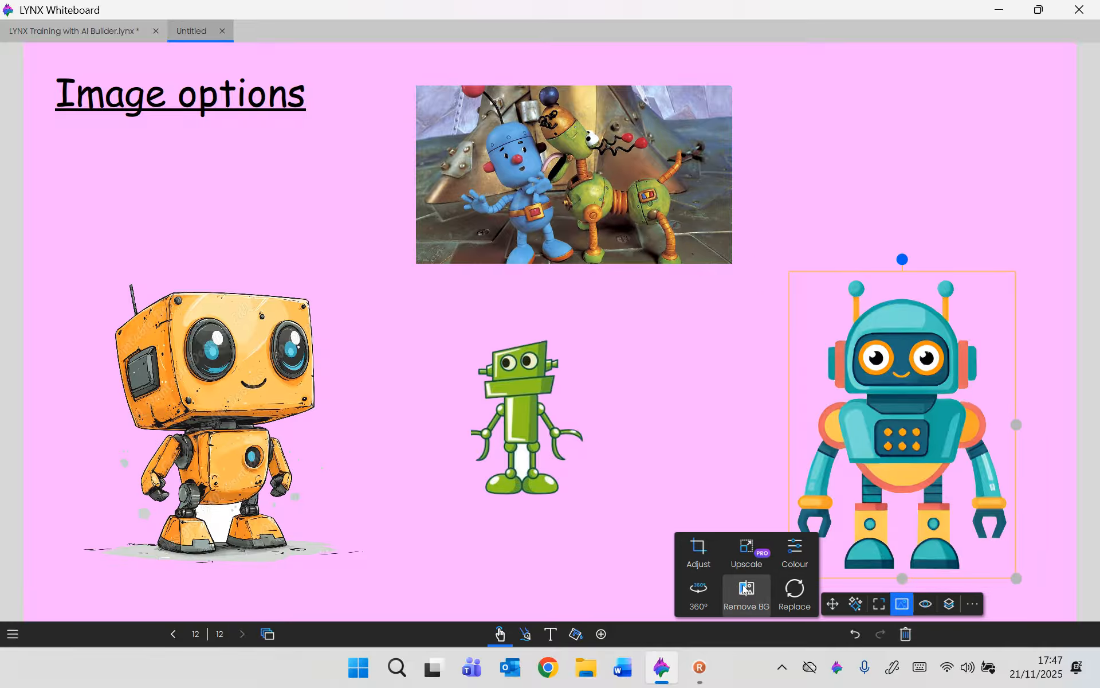
click(752, 412)
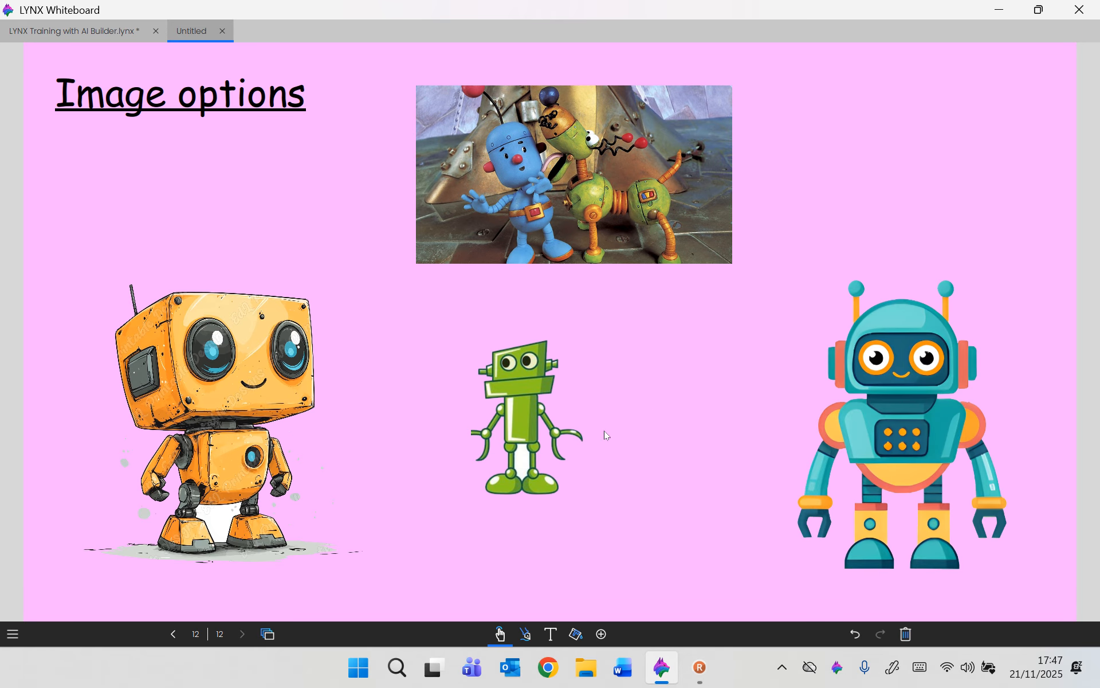
Remove the background from the blue robot and robot dog picture and deselect it.
click(635, 230)
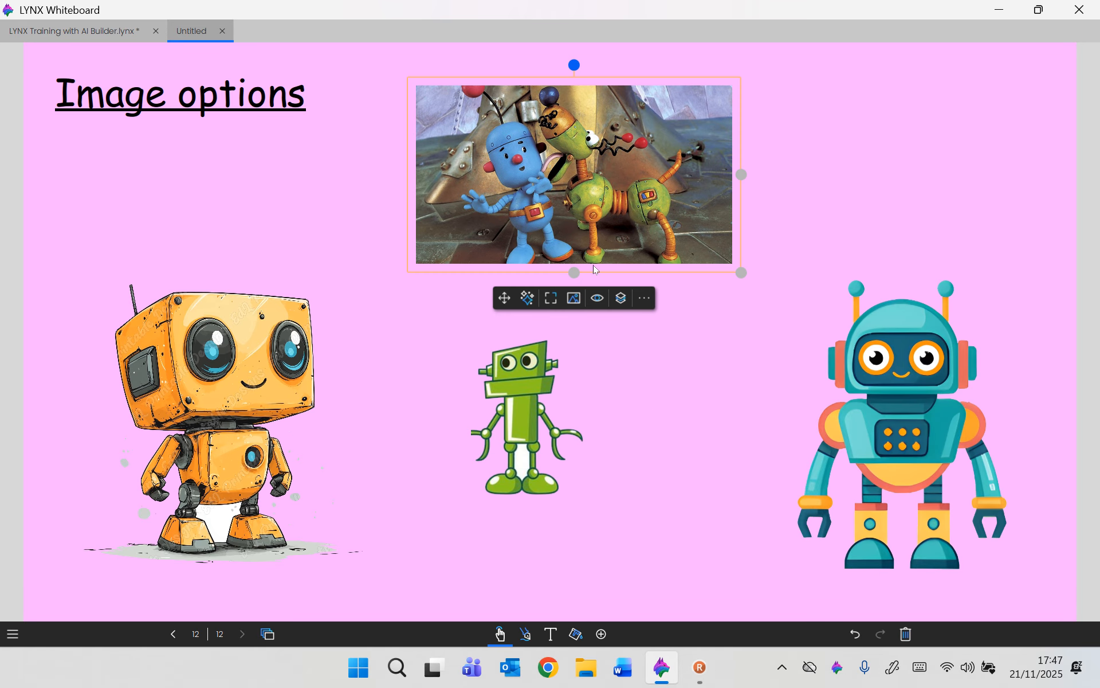
click(575, 299)
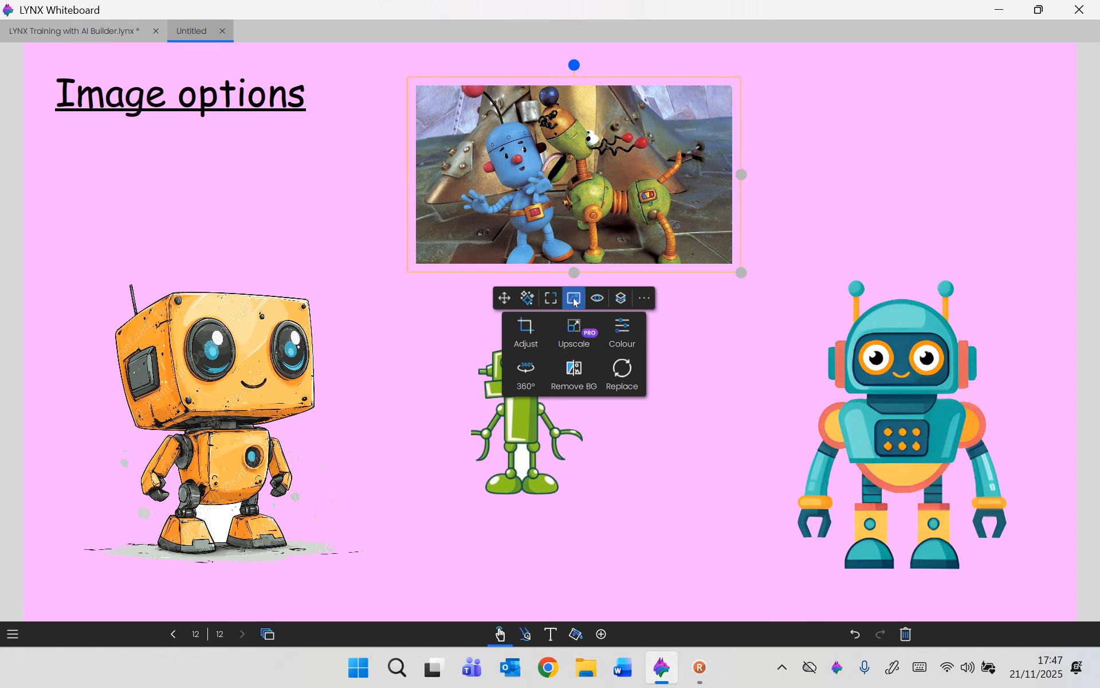
click(573, 373)
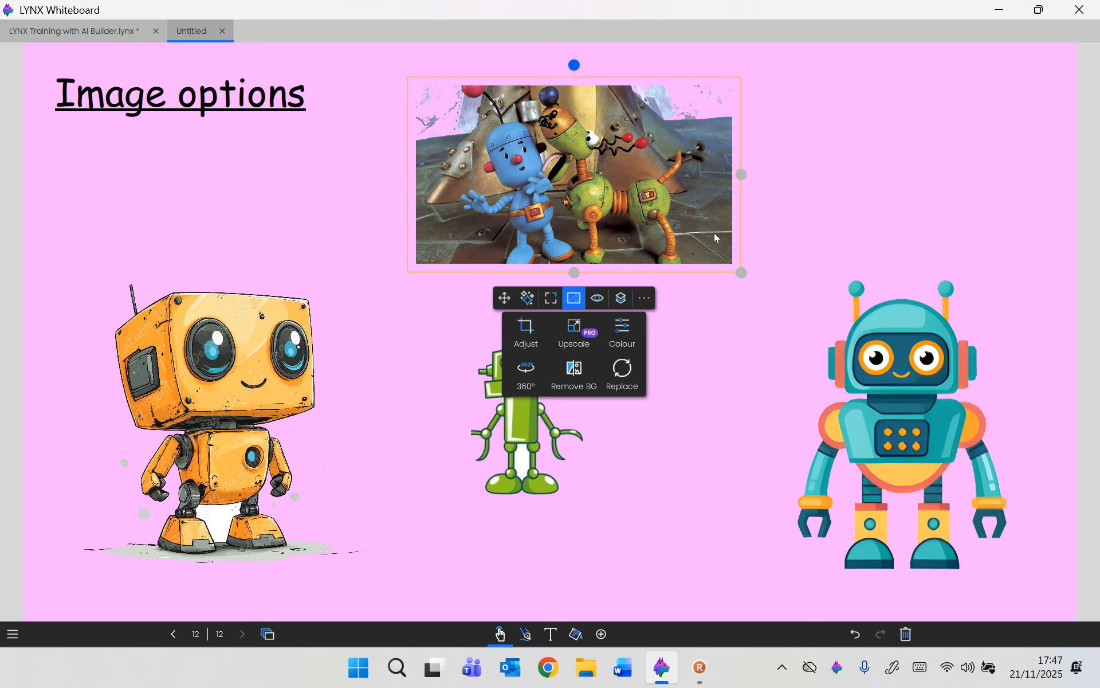
click(720, 356)
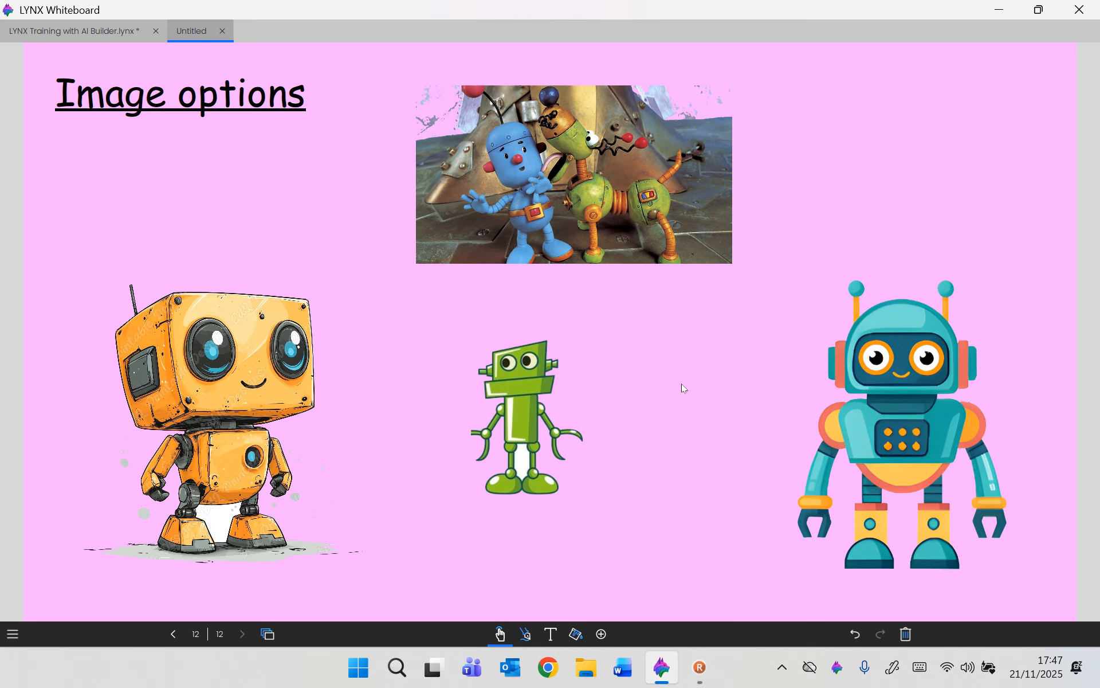
Enlarge the green robot picture and place it directly beneath the blue robot and robot dog picture.
drag(519, 469, 494, 473)
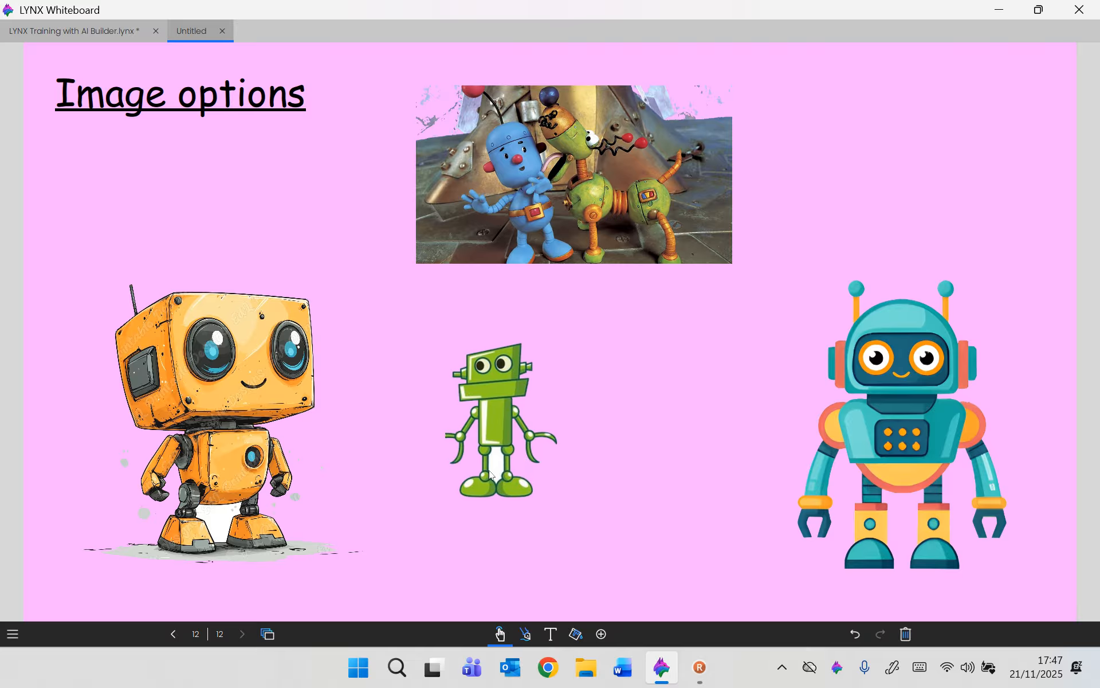
click(491, 473)
drag(592, 525, 671, 613)
drag(558, 531, 590, 466)
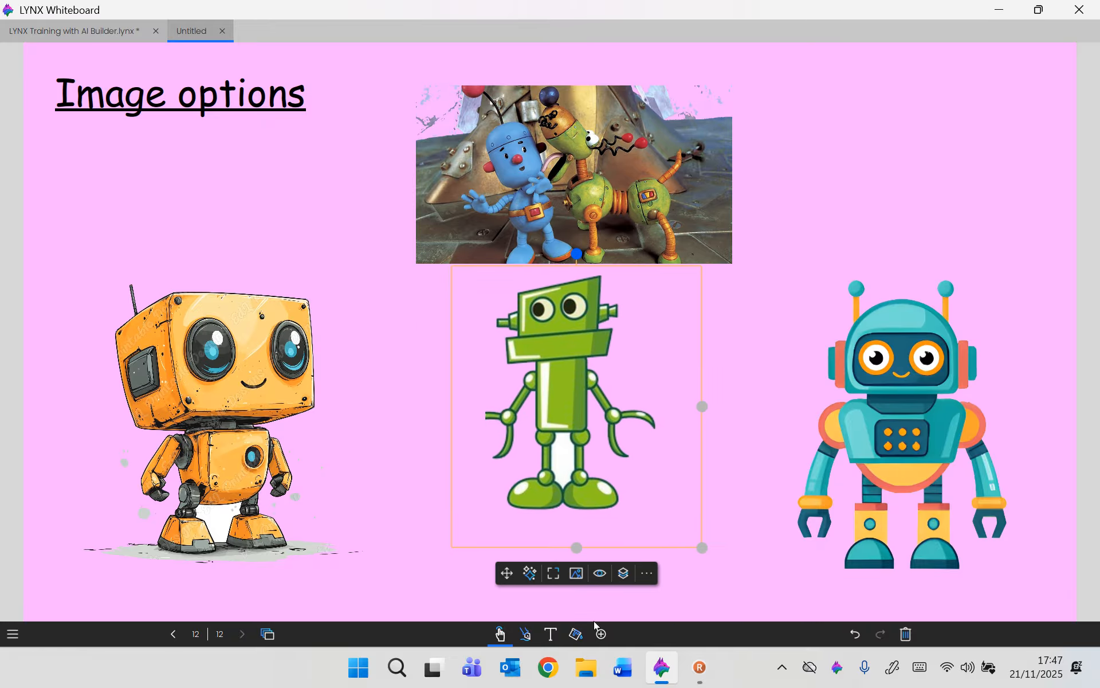
Fill the white areas between the legs of the green and orange robots with the transparent colour.
click(577, 635)
click(551, 634)
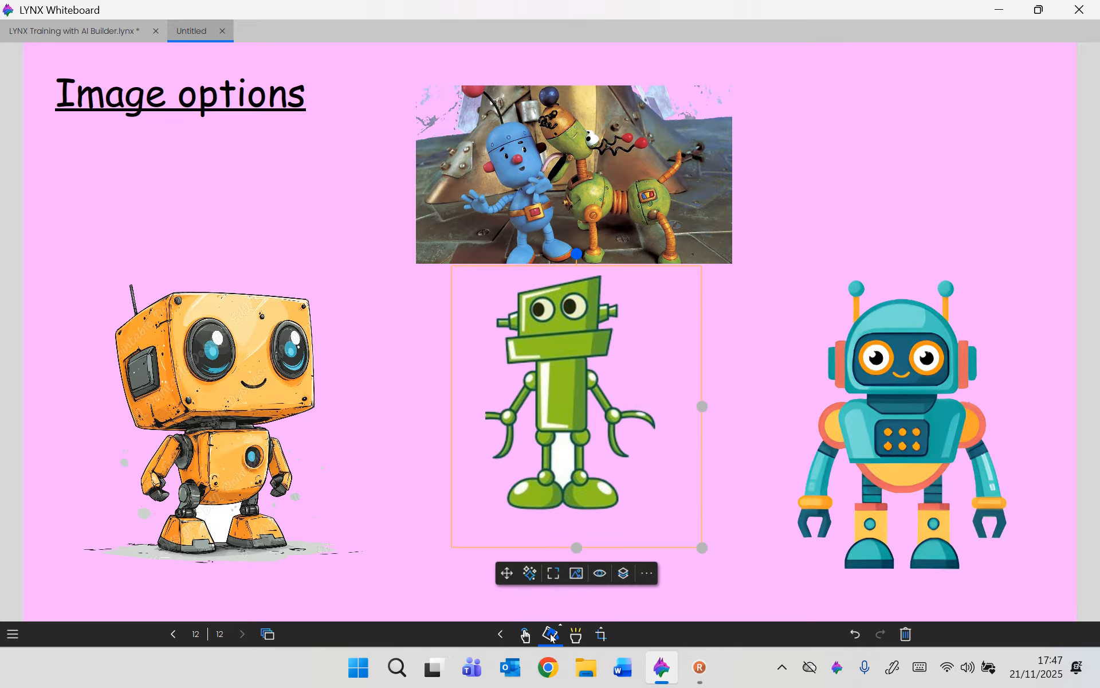
click(552, 634)
click(527, 609)
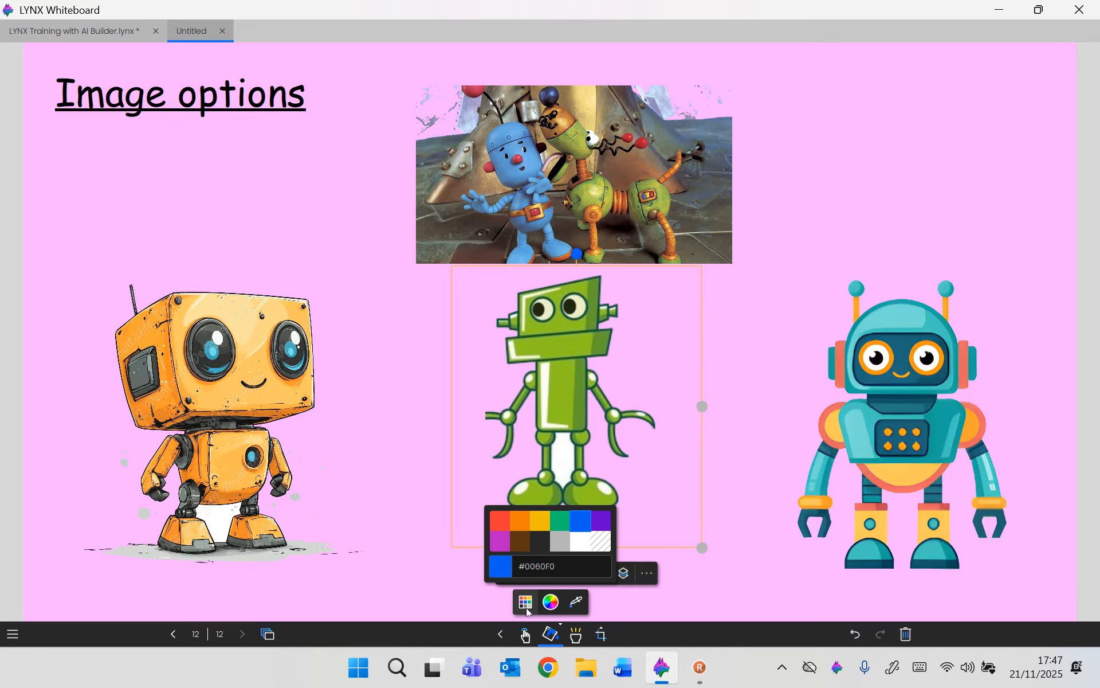
click(567, 465)
click(204, 520)
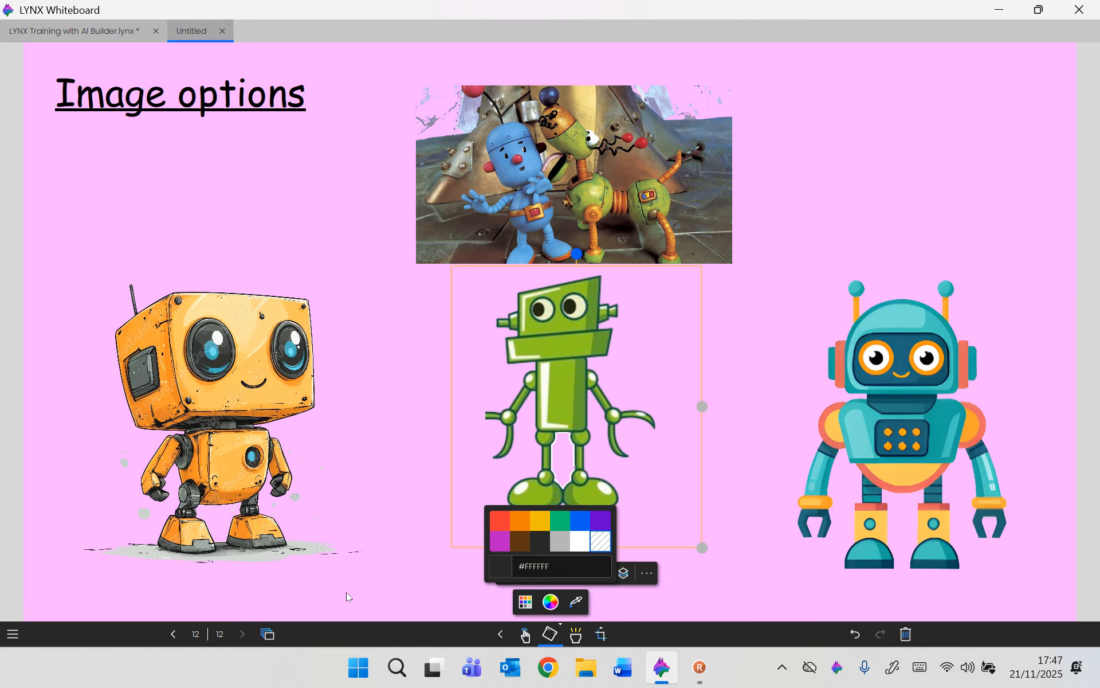
Move the orange and green robot pictures slightly down the page and open the green robot's image editing options.
click(525, 633)
mouse_move(245, 477)
mouse_down()
mouse_move(384, 275)
mouse_move(510, 177)
mouse_move(510, 144)
mouse_move(513, 229)
mouse_move(475, 315)
mouse_move(231, 485)
mouse_up()
drag(562, 418, 577, 448)
click(584, 609)
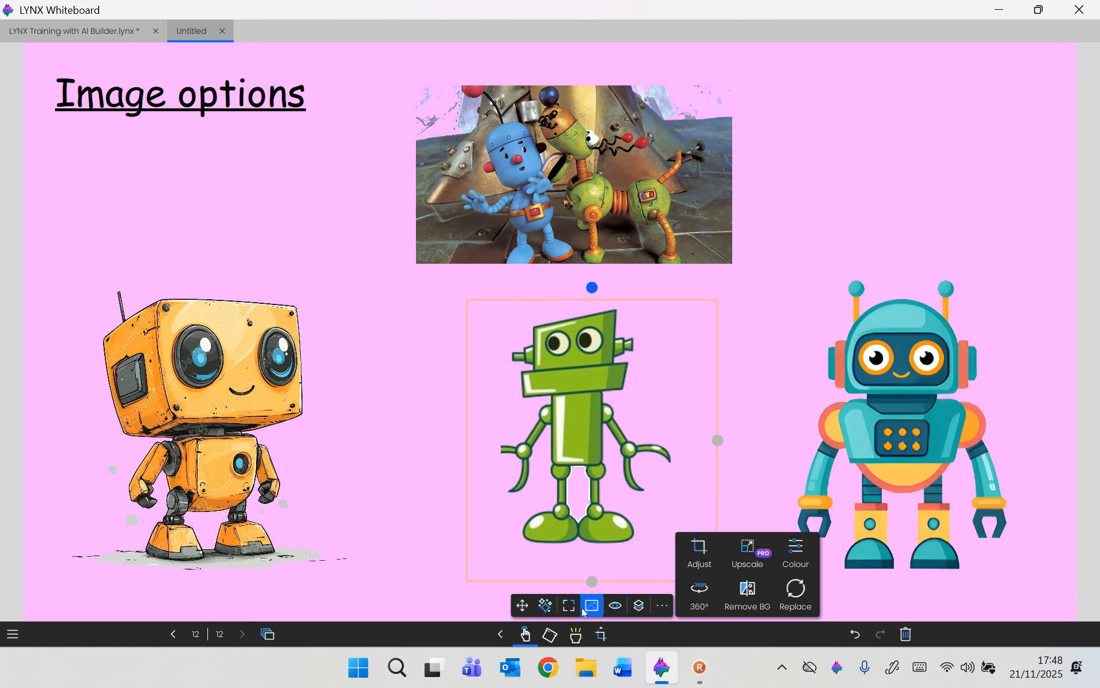